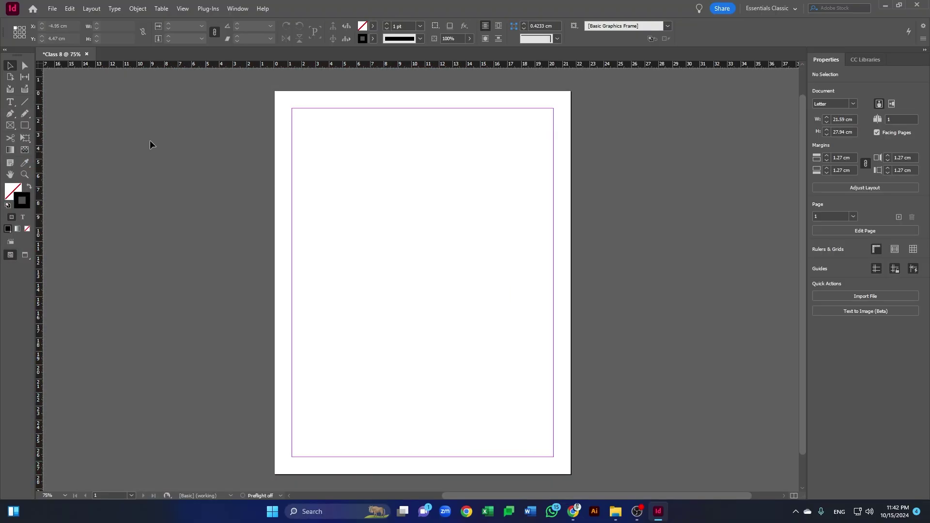
Draw a text frame across the Letter page's margin area with the Type tool
{"action": "left_click", "coordinate": [9, 102]}
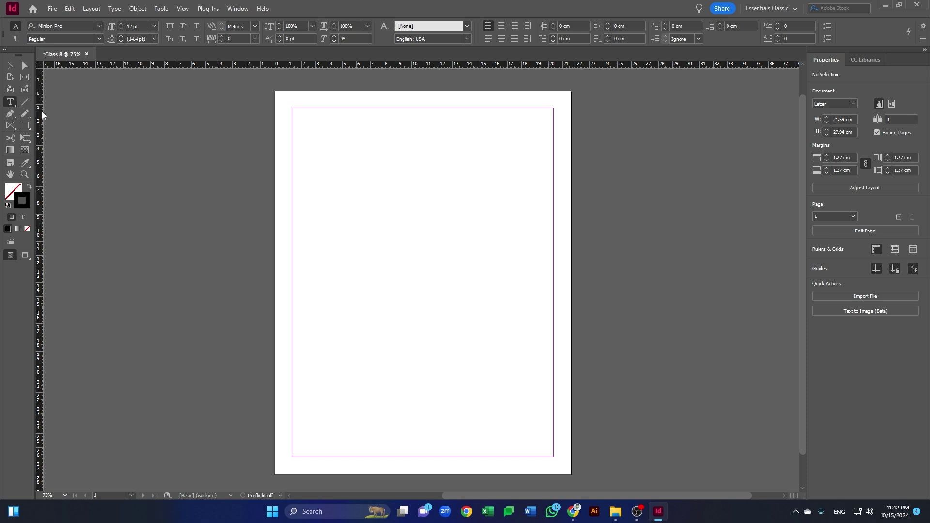
{"action": "left_click_drag", "start_coordinate": [293, 108], "coordinate": [553, 455]}
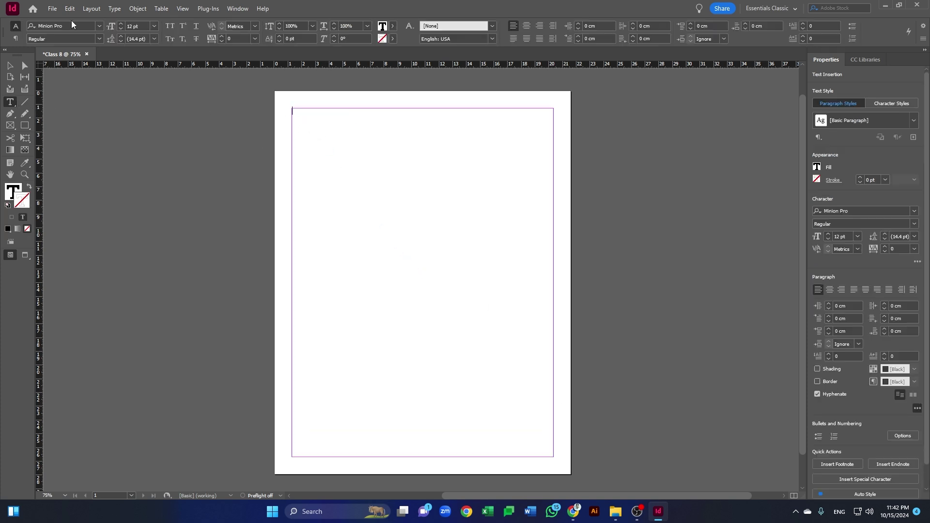
{"action": "left_click", "coordinate": [55, 11]}
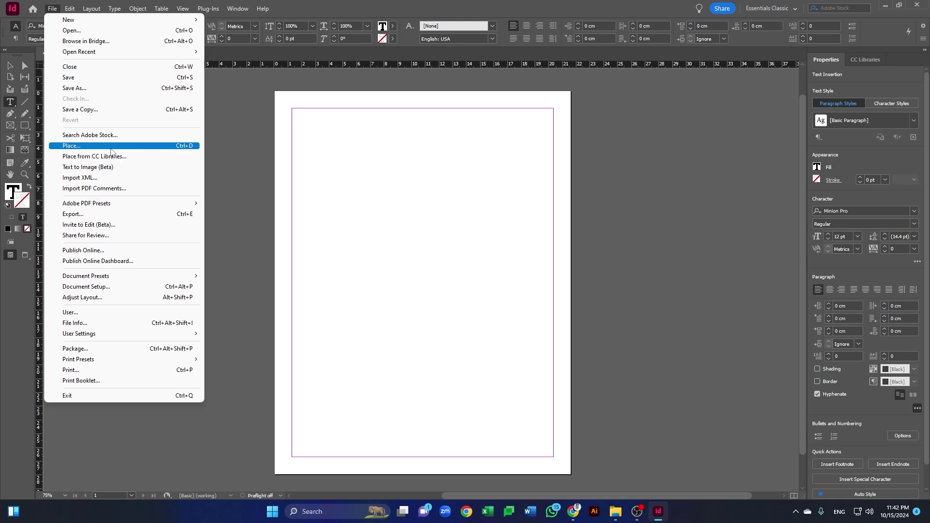
Place the Bengali .docx with import options, choosing Preserve Styles and Formatting
{"action": "left_click", "coordinate": [111, 147]}
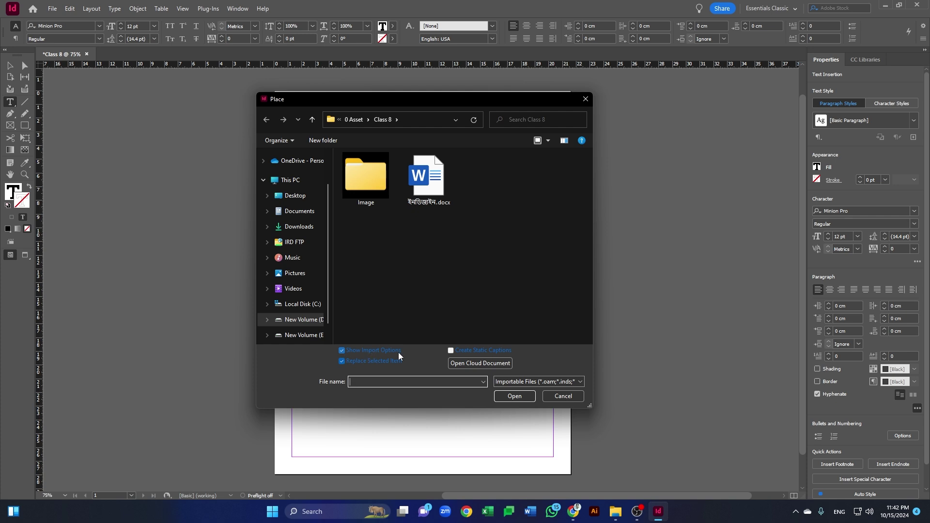
{"action": "left_click", "coordinate": [342, 351]}
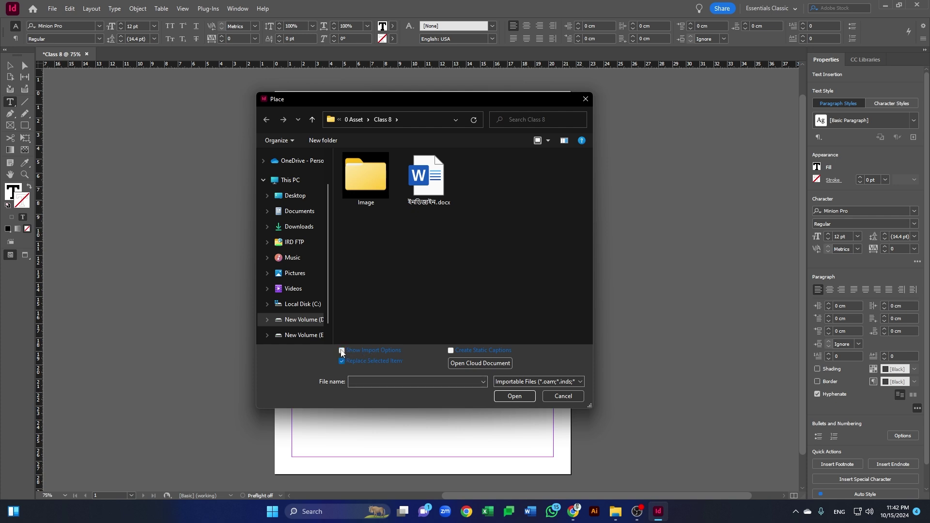
{"action": "left_click", "coordinate": [342, 351]}
{"action": "left_click", "coordinate": [433, 170]}
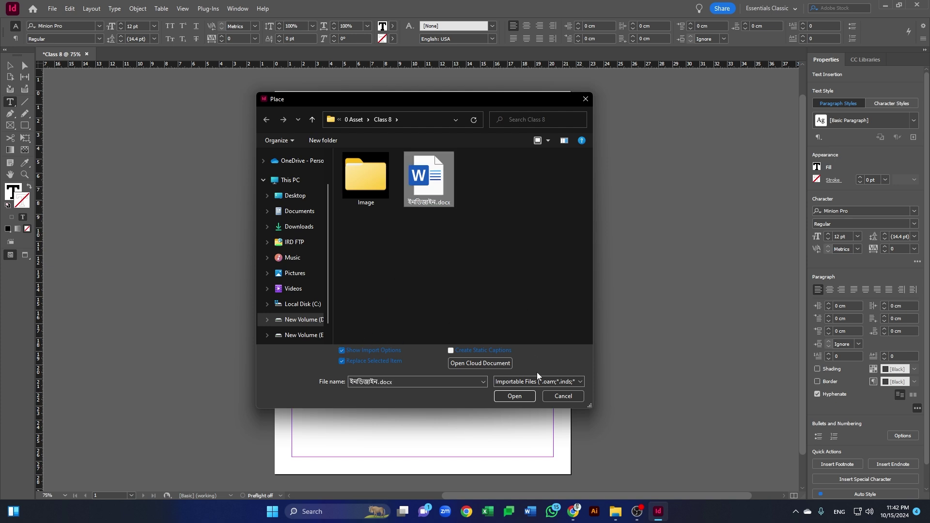
{"action": "left_click", "coordinate": [515, 396]}
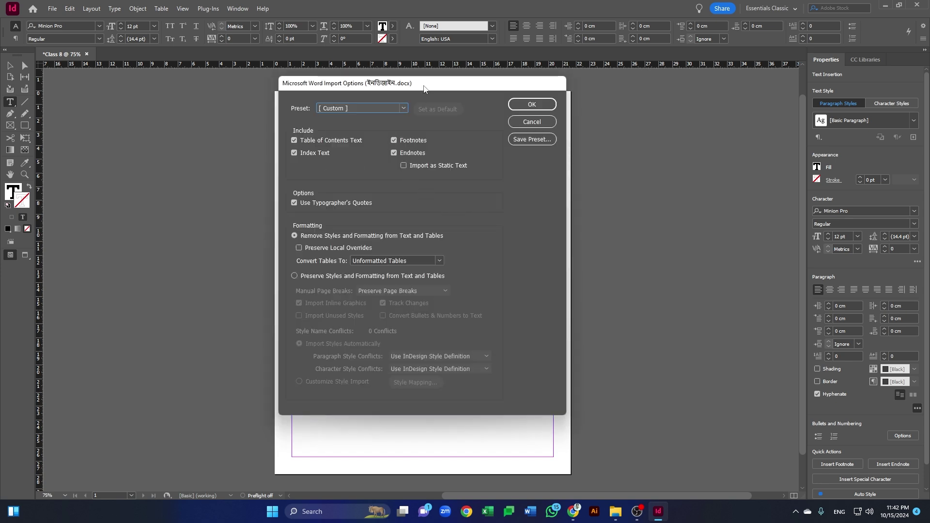
{"action": "left_click_drag", "start_coordinate": [421, 83], "coordinate": [592, 98]}
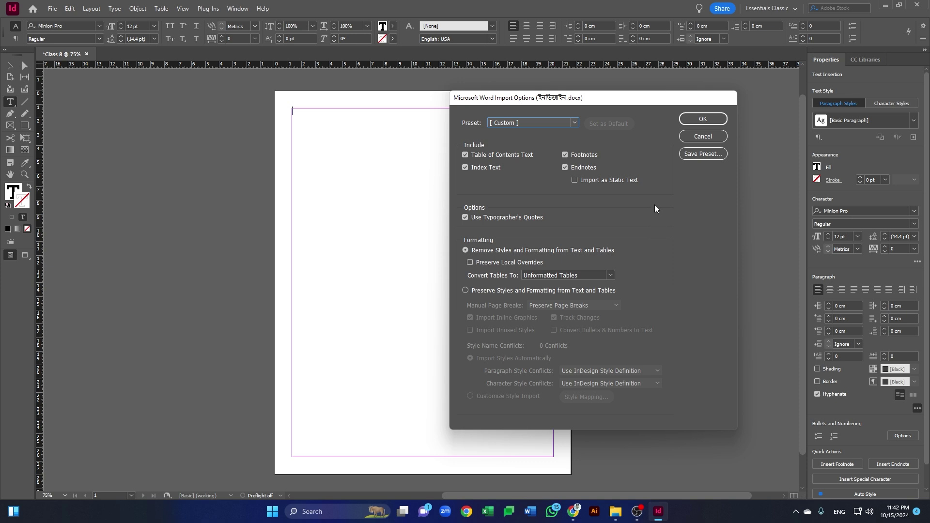
{"action": "key", "text": "Tab"}
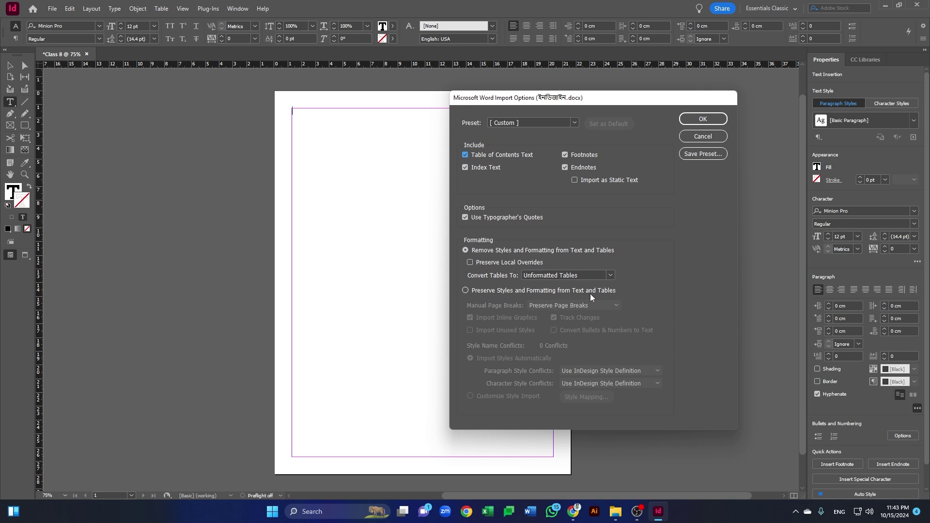
{"action": "left_click", "coordinate": [614, 291]}
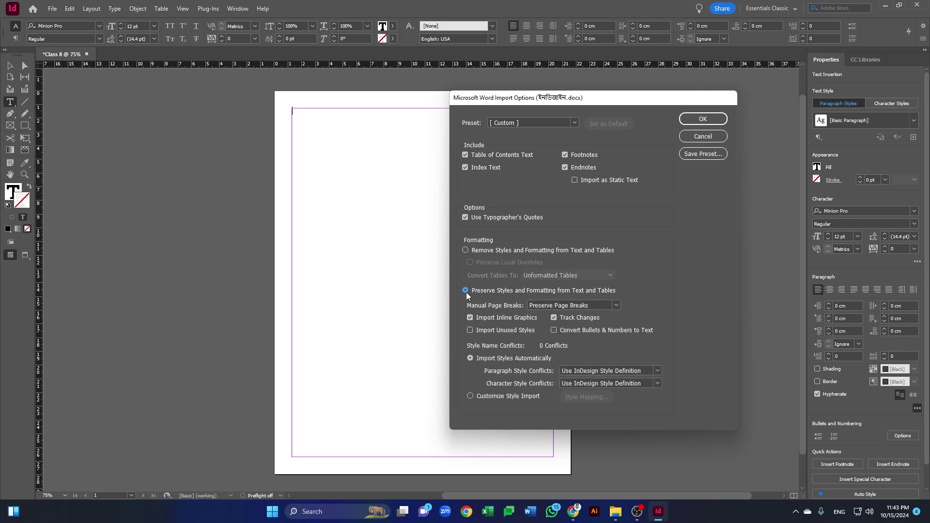
{"action": "left_click", "coordinate": [703, 119]}
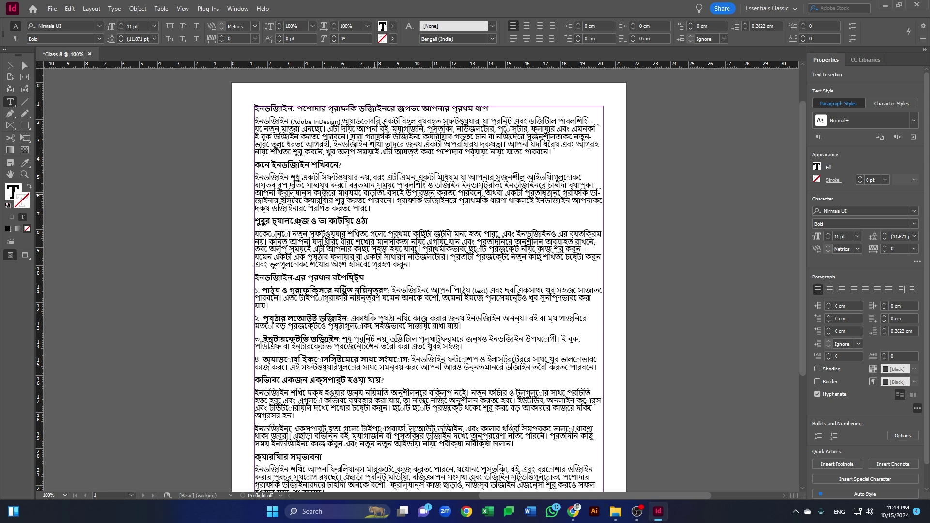
Apply the Adobe World-Ready Paragraph Composer to all the article text
{"action": "left_click", "coordinate": [311, 121]}
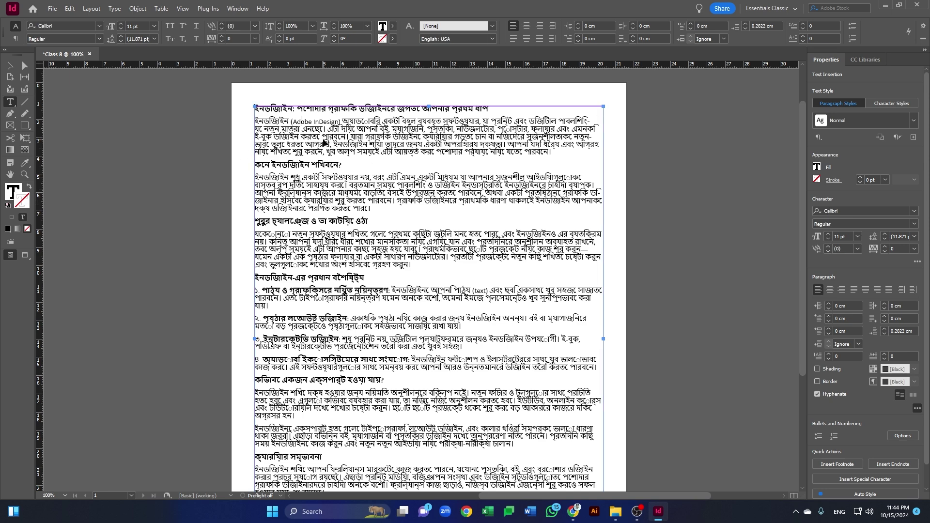
{"action": "key", "text": "ctrl+a"}
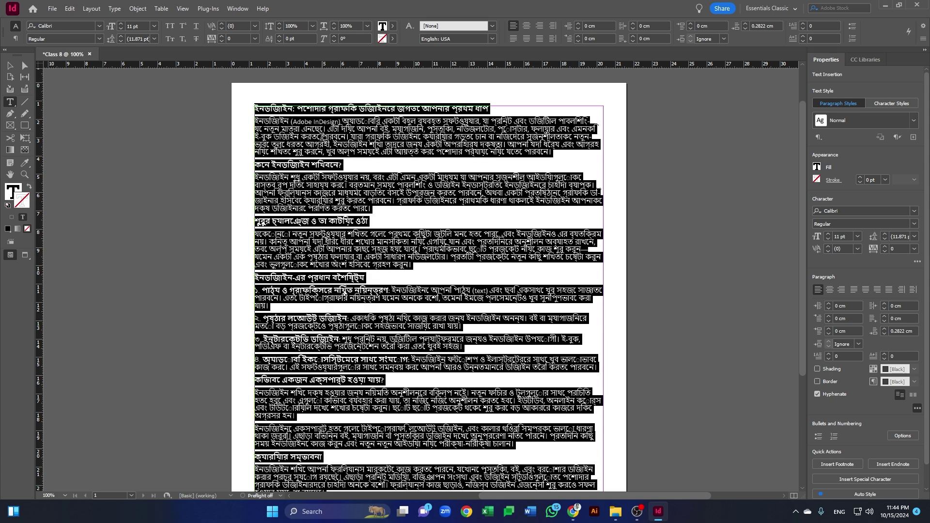
{"action": "key", "text": "ctrl+alt+t"}
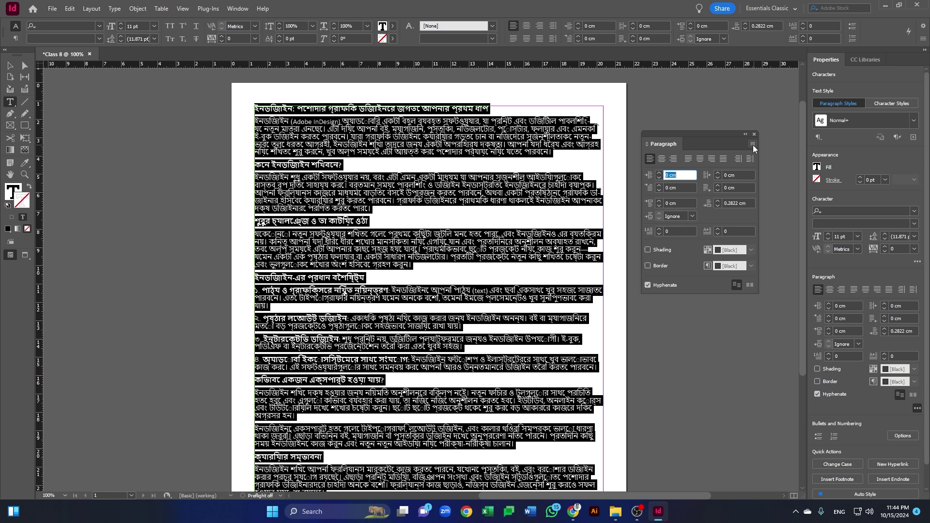
{"action": "left_click", "coordinate": [753, 145]}
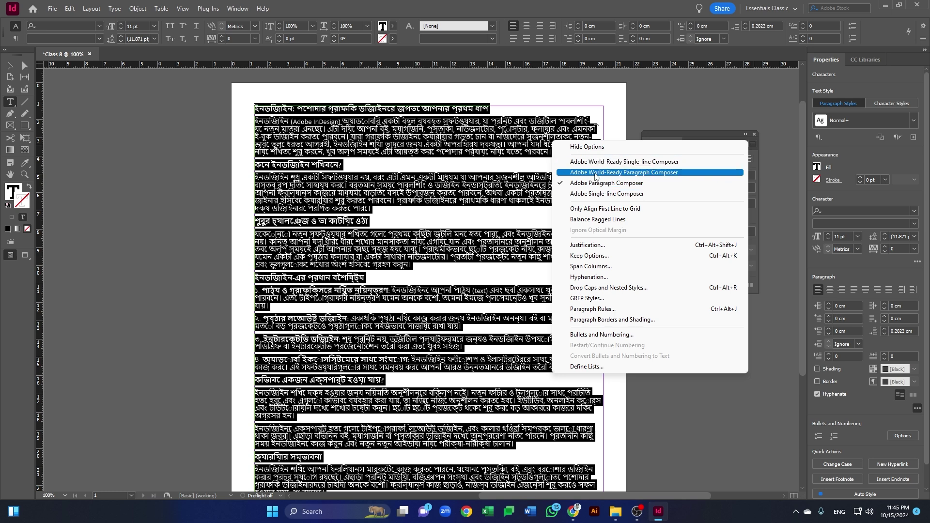
{"action": "left_click", "coordinate": [596, 173]}
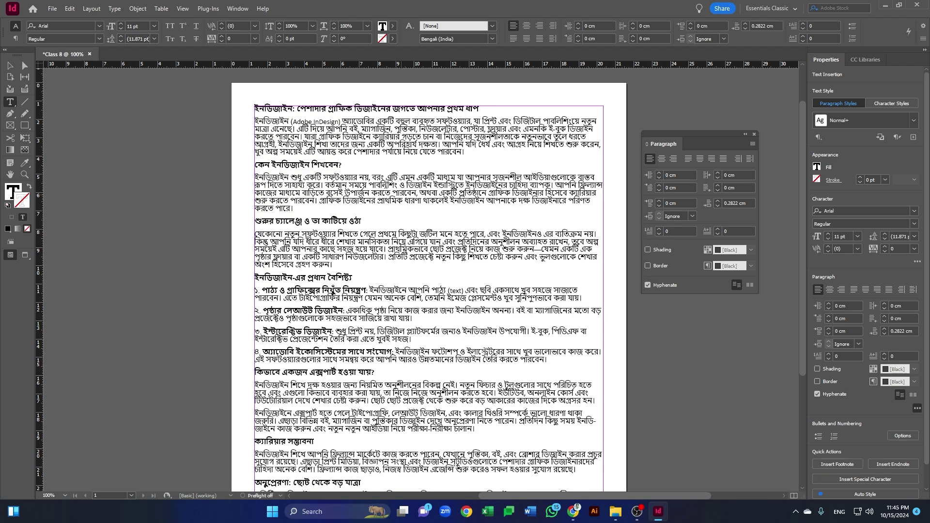
{"action": "scroll", "coordinate": [429, 276], "scroll_direction": "down", "scroll_amount": 5}
{"action": "scroll", "coordinate": [428, 276], "scroll_direction": "up", "scroll_amount": 6}
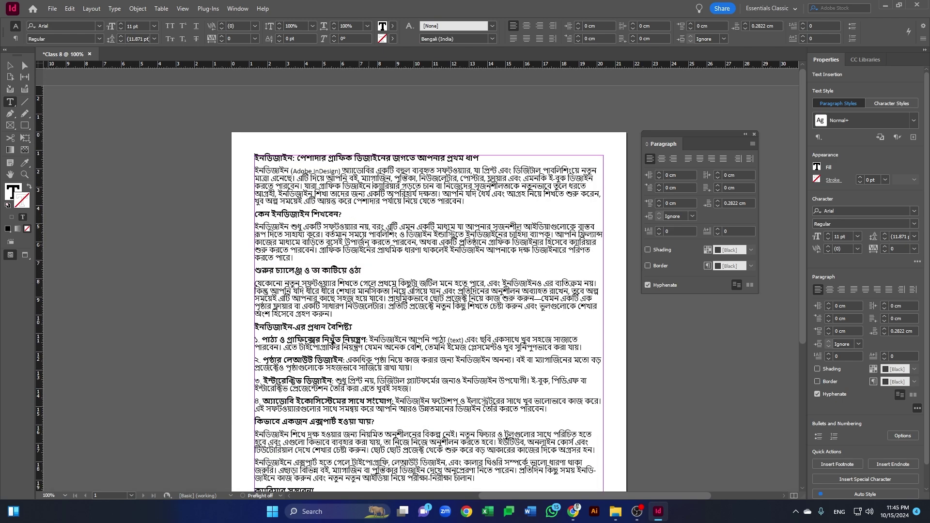
{"action": "scroll", "coordinate": [429, 276], "scroll_direction": "right", "scroll_amount": 2}
{"action": "scroll", "coordinate": [429, 276], "scroll_direction": "down", "scroll_amount": 1}
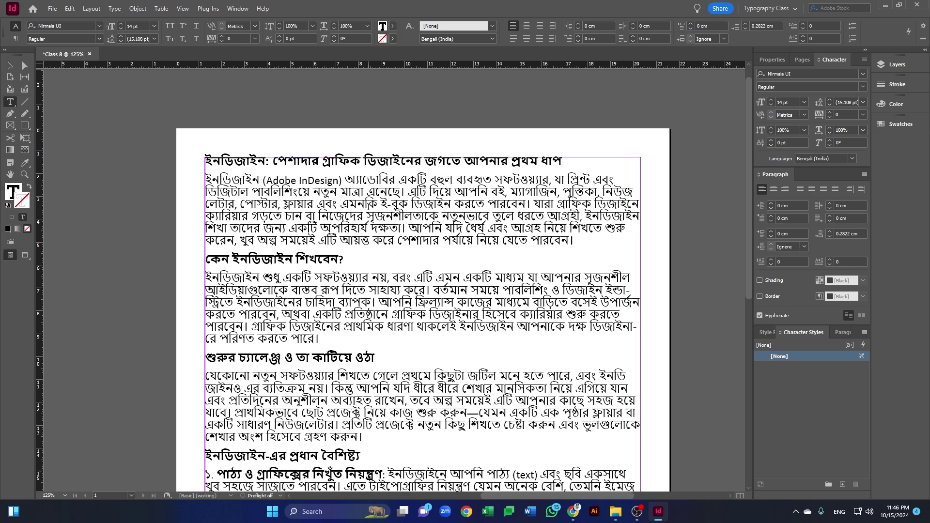
Set all the article text in the SolaimanLipi font
{"action": "key", "text": "ctrl+a"}
{"action": "left_click", "coordinate": [862, 73]}
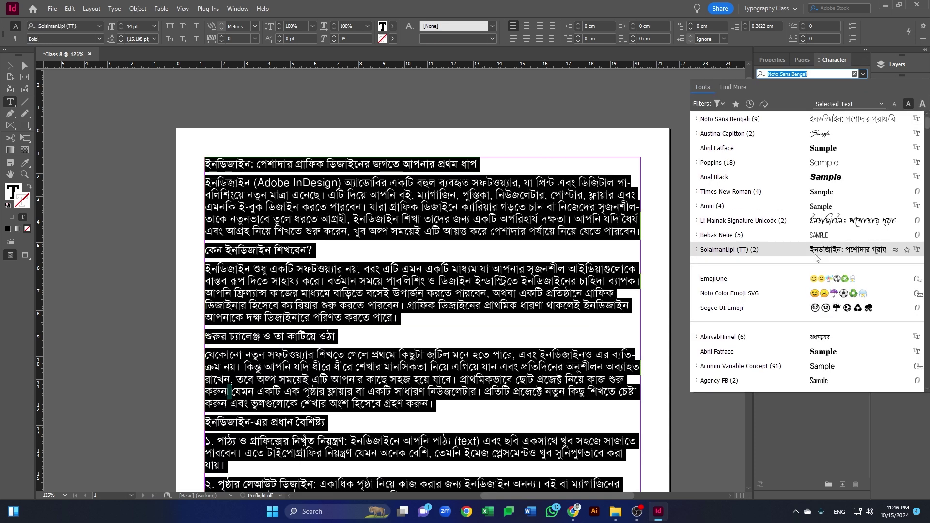
{"action": "left_click", "coordinate": [722, 250]}
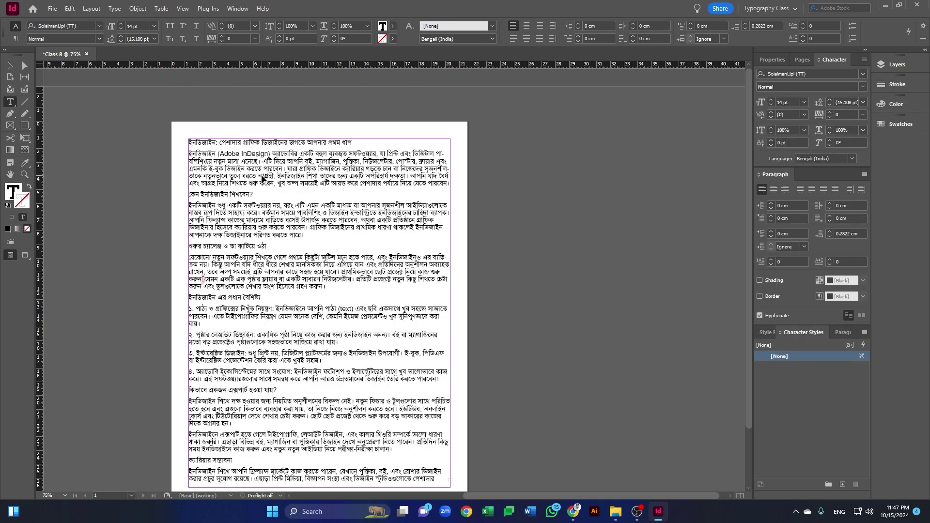
Cut all the article text from the page and clear the selection
{"action": "key", "text": "ctrl+a"}
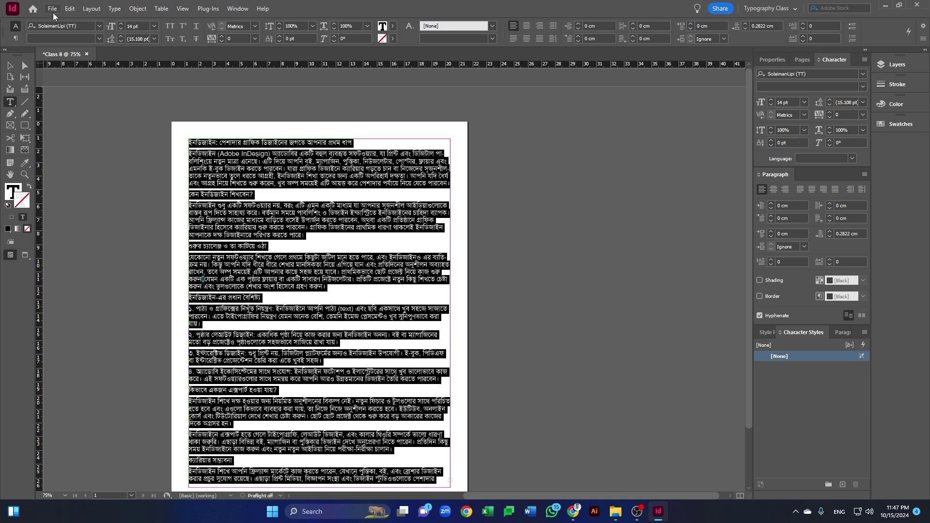
{"action": "left_click", "coordinate": [70, 8]}
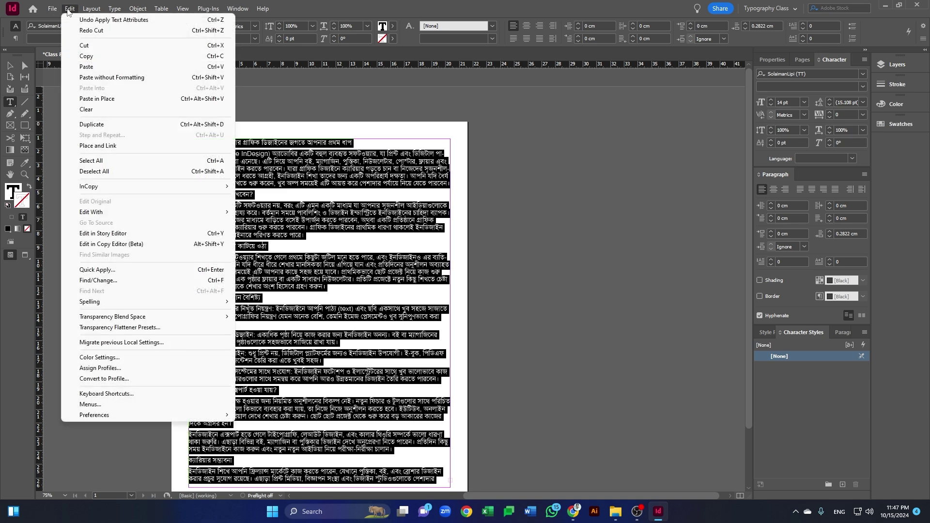
{"action": "left_click", "coordinate": [83, 46]}
{"action": "key", "text": "Escape"}
{"action": "key", "text": "Delete"}
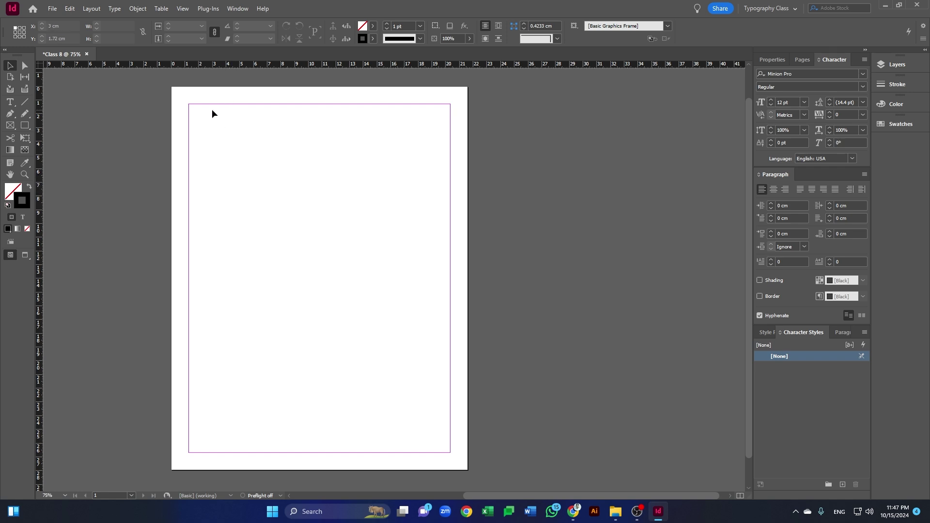
Draw a three-column text frame across the margins and paste the article into it
{"action": "key", "text": "t"}
{"action": "scroll", "coordinate": [228, 110], "scroll_direction": "down", "scroll_amount": 1}
{"action": "scroll", "coordinate": [199, 103], "scroll_direction": "up", "scroll_amount": 1}
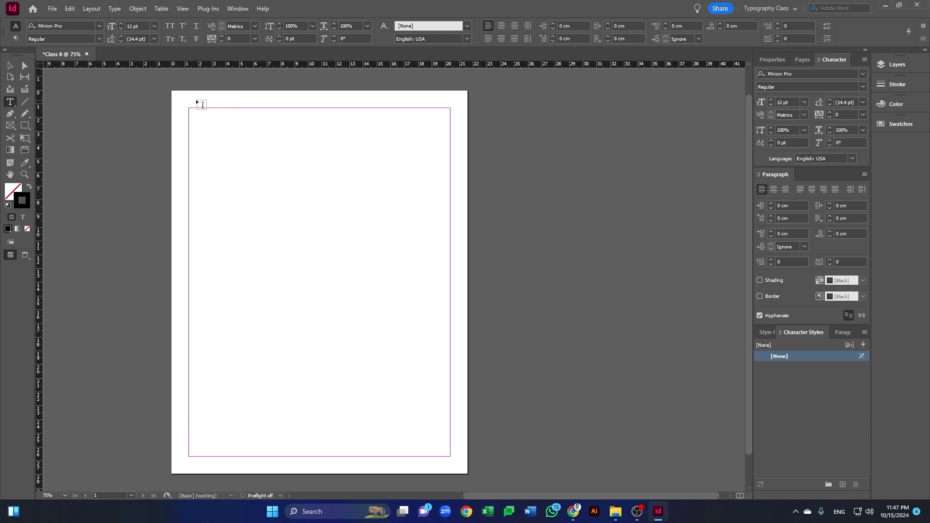
{"action": "left_click_drag", "start_coordinate": [190, 109], "coordinate": [451, 458]}
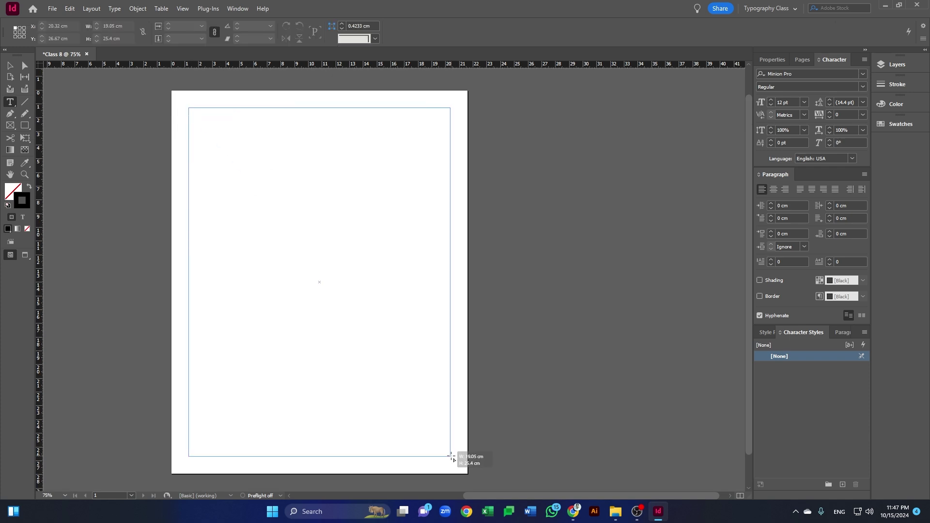
{"action": "key", "text": "Right"}
{"action": "key", "text": "Right"}
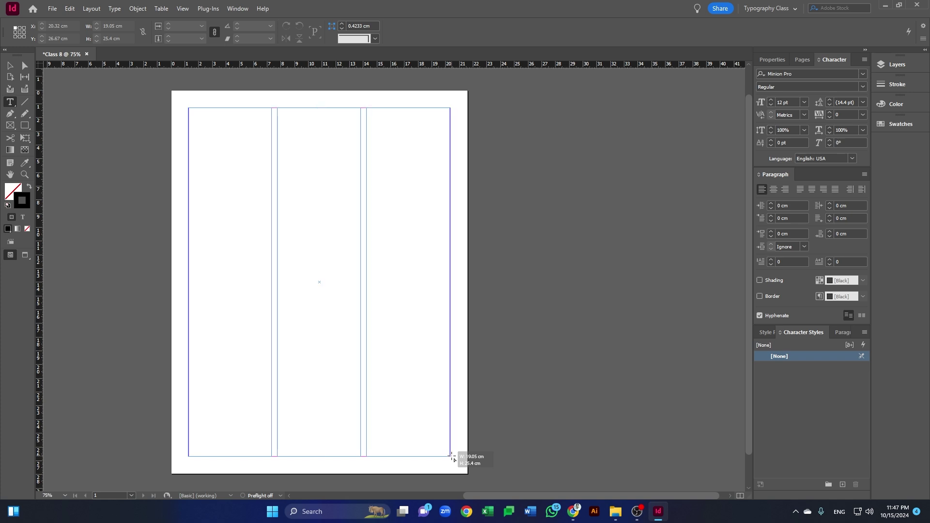
{"action": "left_click_drag", "start_coordinate": [452, 457], "coordinate": [452, 457]}
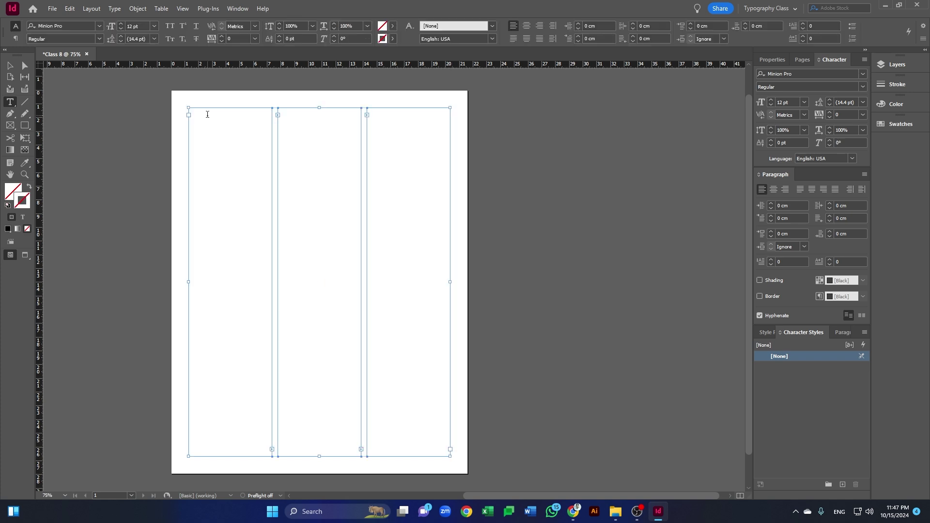
{"action": "left_click", "coordinate": [207, 114]}
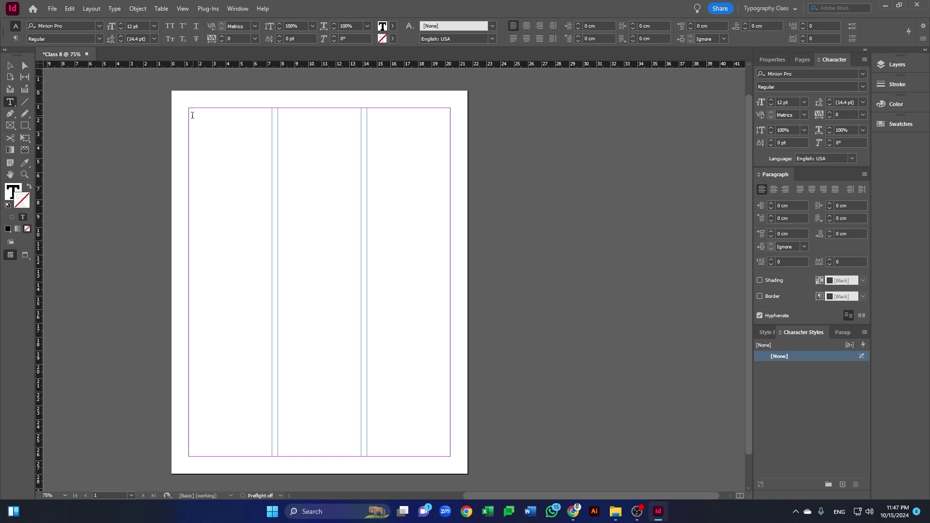
{"action": "key", "text": "ctrl+v"}
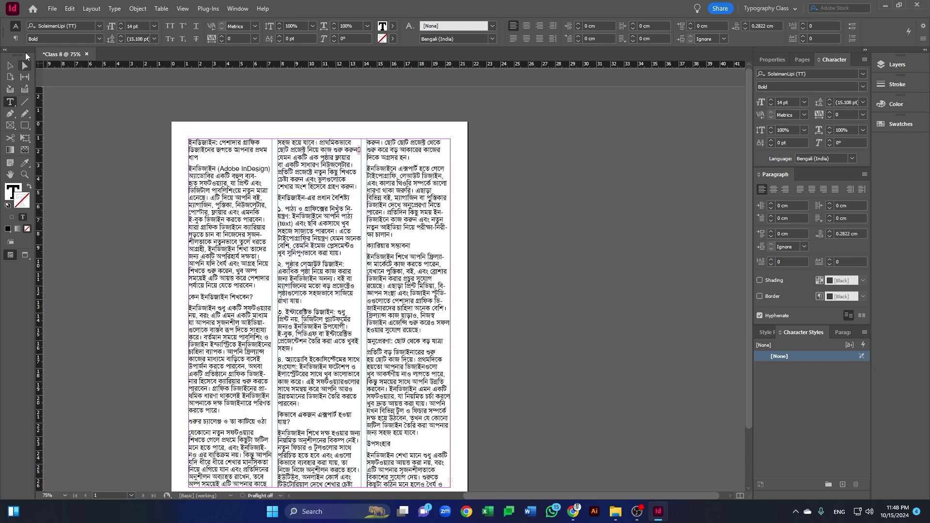
Select the article frame and load its overset text from the red out port
{"action": "key", "text": "ctrl+1"}
{"action": "left_click_drag", "start_coordinate": [499, 413], "coordinate": [414, 394]}
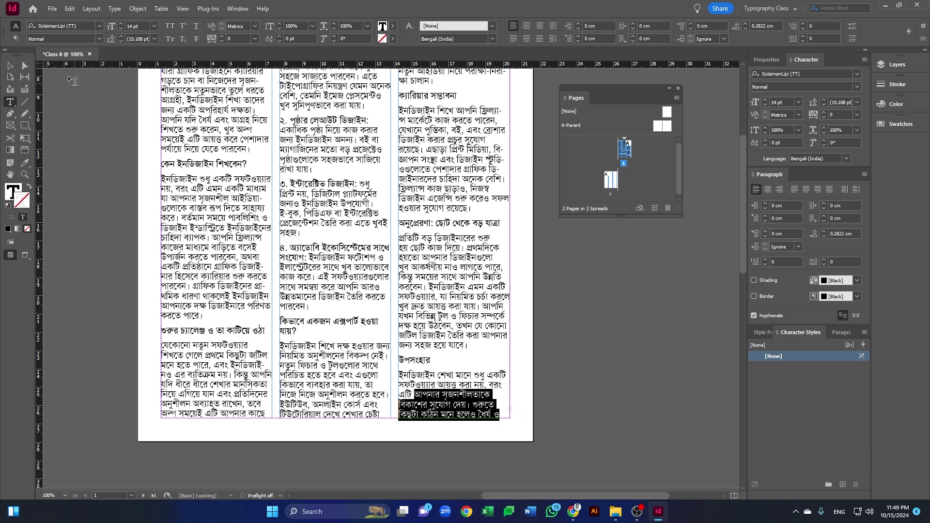
{"action": "key", "text": "Escape"}
{"action": "scroll", "coordinate": [525, 417], "scroll_direction": "up", "scroll_amount": 1}
{"action": "scroll", "coordinate": [522, 414], "scroll_direction": "up", "scroll_amount": 1}
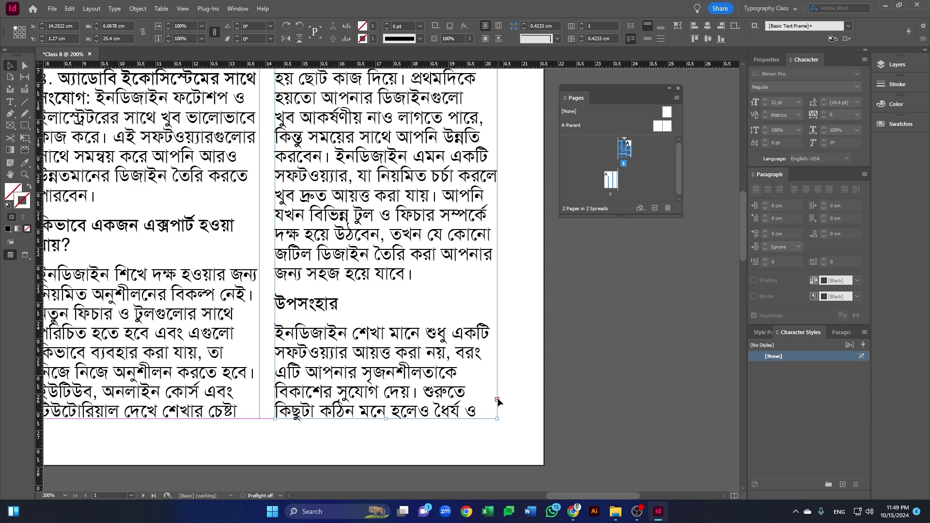
{"action": "left_click", "coordinate": [497, 400]}
{"action": "scroll", "coordinate": [400, 347], "scroll_direction": "down", "scroll_amount": 2}
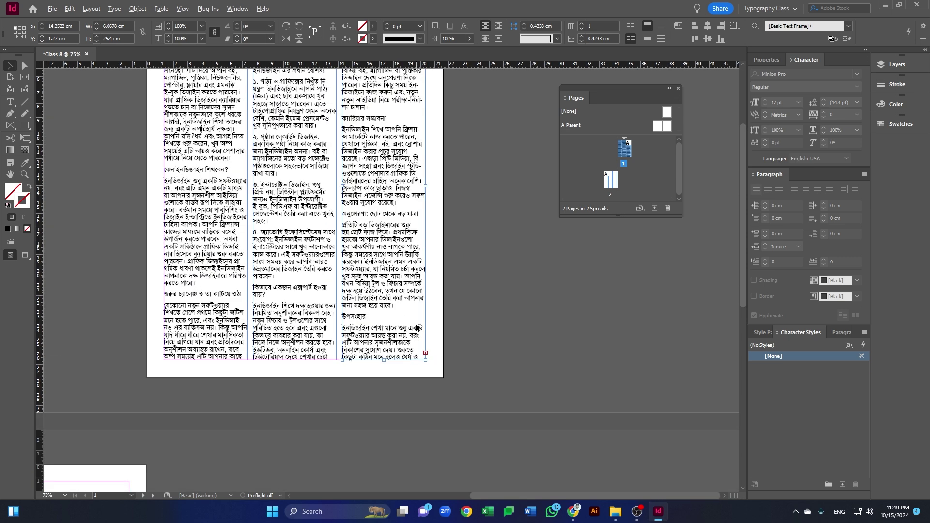
{"action": "scroll", "coordinate": [340, 327], "scroll_direction": "down", "scroll_amount": 1}
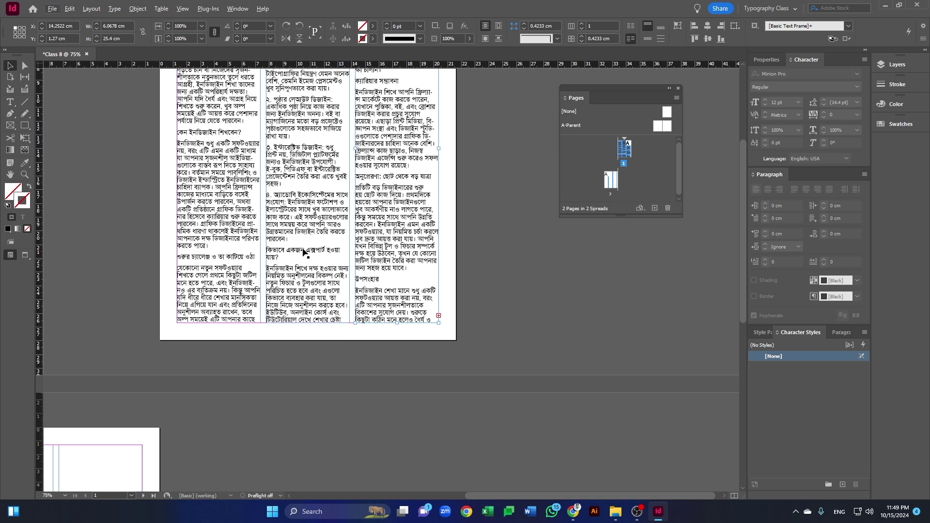
{"action": "scroll", "coordinate": [310, 320], "scroll_direction": "down", "scroll_amount": 1}
{"action": "scroll", "coordinate": [280, 314], "scroll_direction": "down", "scroll_amount": 1}
{"action": "scroll", "coordinate": [487, 166], "scroll_direction": "down", "scroll_amount": 1}
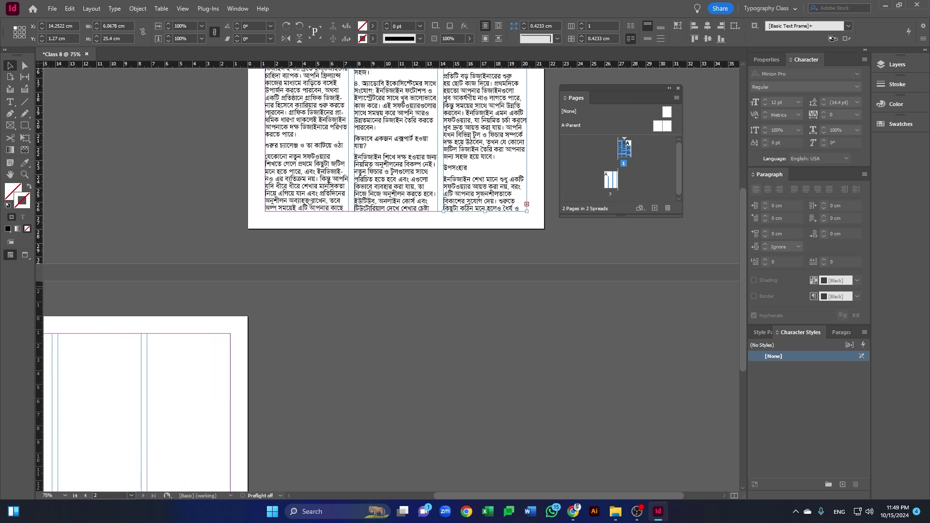
{"action": "scroll", "coordinate": [488, 201], "scroll_direction": "down", "scroll_amount": 1}
{"action": "scroll", "coordinate": [488, 201], "scroll_direction": "down", "scroll_amount": 1}
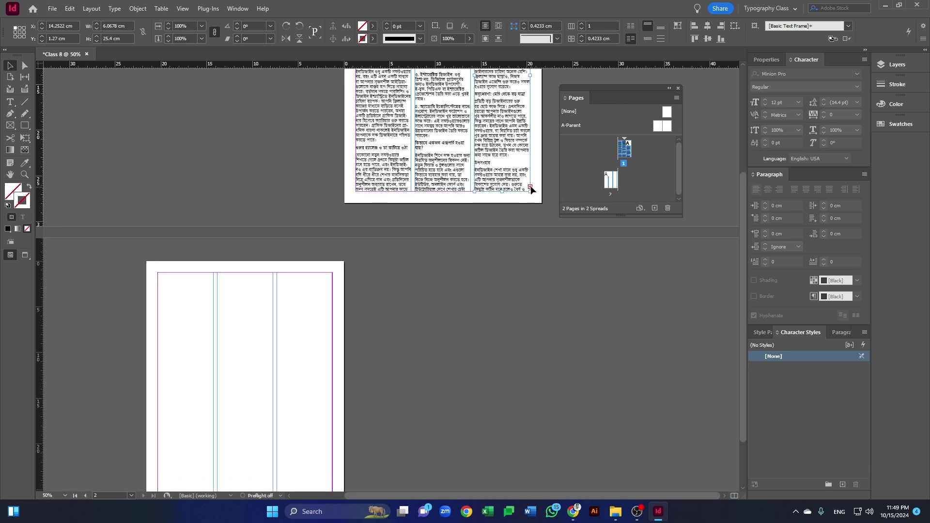
{"action": "scroll", "coordinate": [531, 189], "scroll_direction": "up", "scroll_amount": 2}
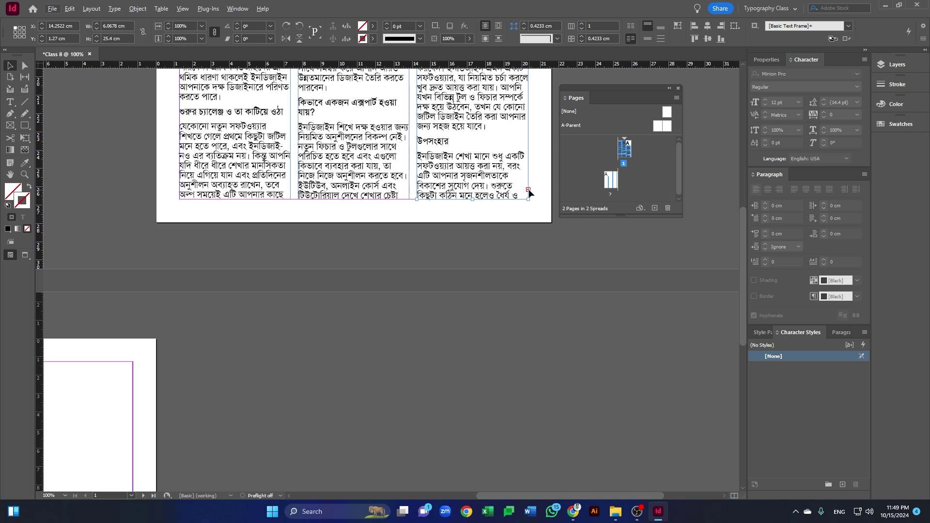
{"action": "left_click", "coordinate": [528, 190]}
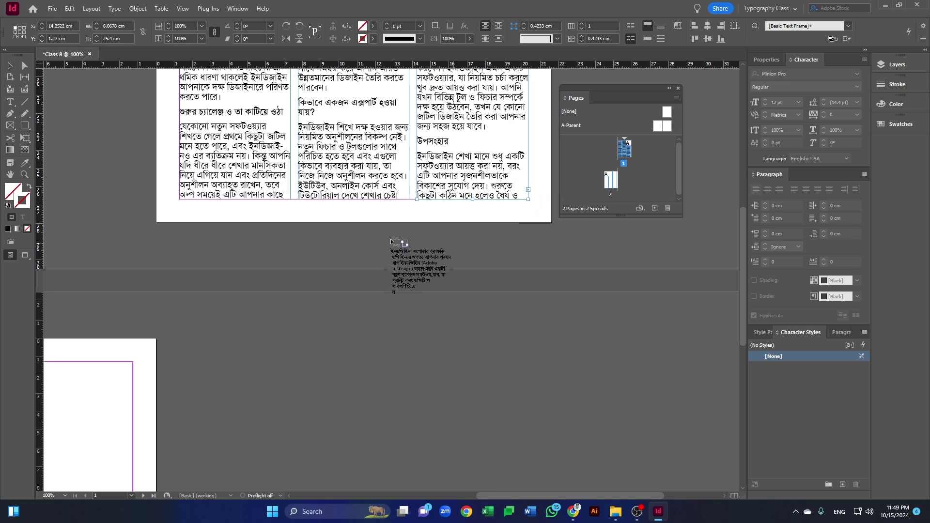
Flow the loaded overset text into page 2's first column
{"action": "scroll", "coordinate": [387, 237], "scroll_direction": "down", "scroll_amount": 1}
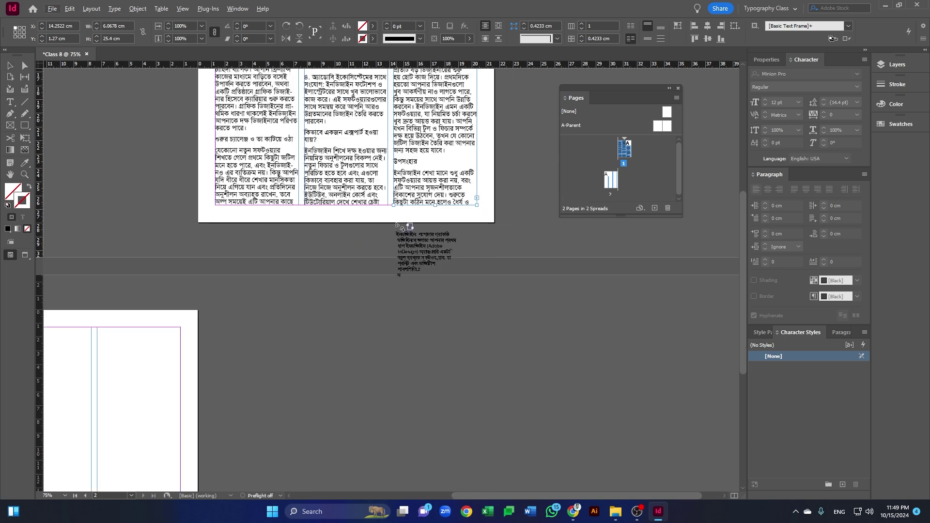
{"action": "scroll", "coordinate": [460, 239], "scroll_direction": "down", "scroll_amount": 1}
{"action": "scroll", "coordinate": [184, 227], "scroll_direction": "up", "scroll_amount": 2}
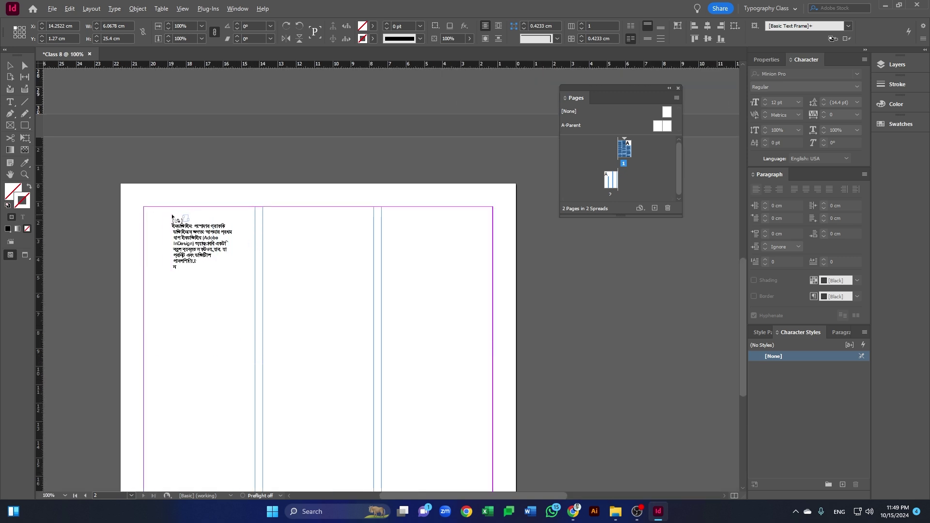
{"action": "left_click", "coordinate": [145, 209]}
{"action": "scroll", "coordinate": [237, 342], "scroll_direction": "down", "scroll_amount": 1}
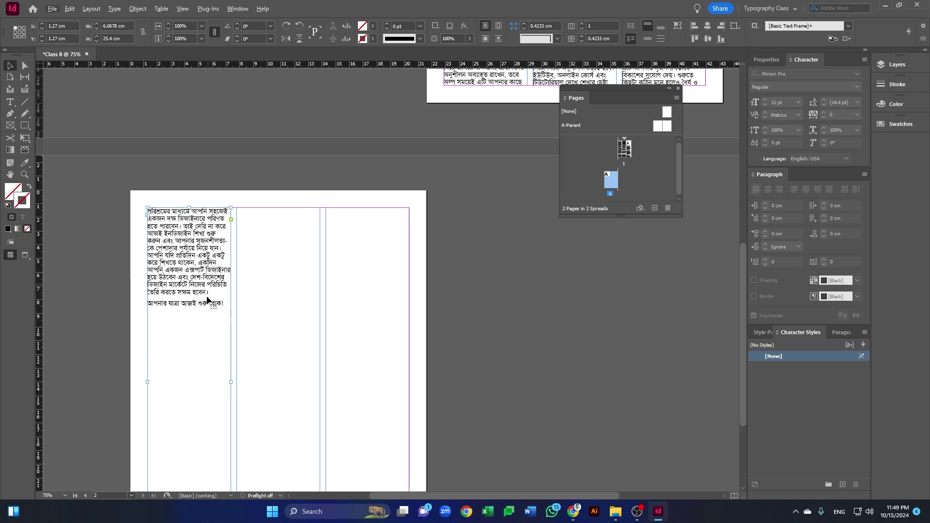
{"action": "scroll", "coordinate": [375, 336], "scroll_direction": "down", "scroll_amount": 3}
Draw a new text frame along the top margin for the ইনডিজাইন title
{"action": "scroll", "coordinate": [494, 150], "scroll_direction": "up", "scroll_amount": 4}
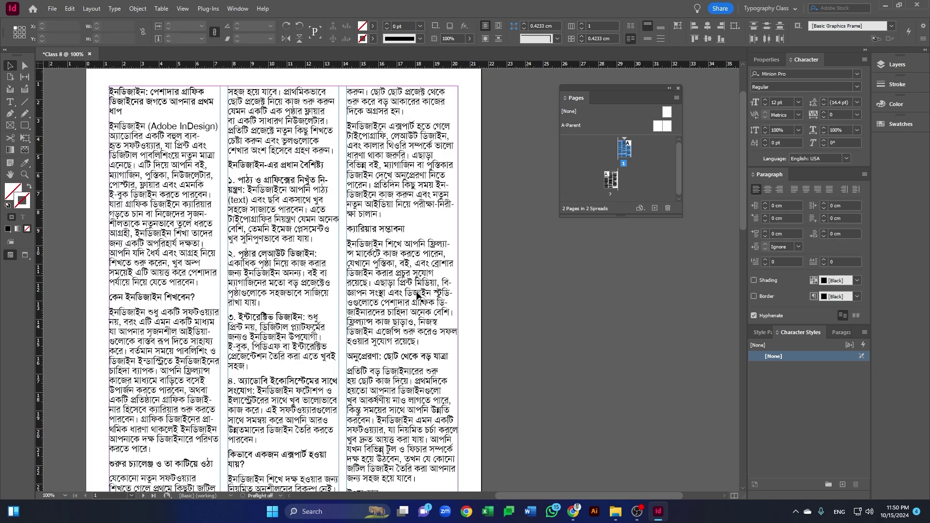
{"action": "left_click", "coordinate": [300, 143]}
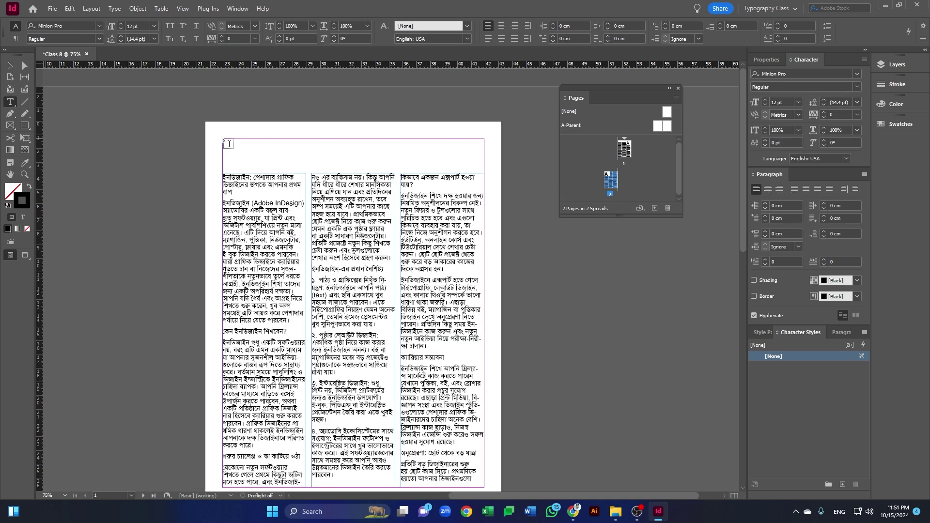
{"action": "left_click_drag", "start_coordinate": [223, 140], "coordinate": [481, 173]}
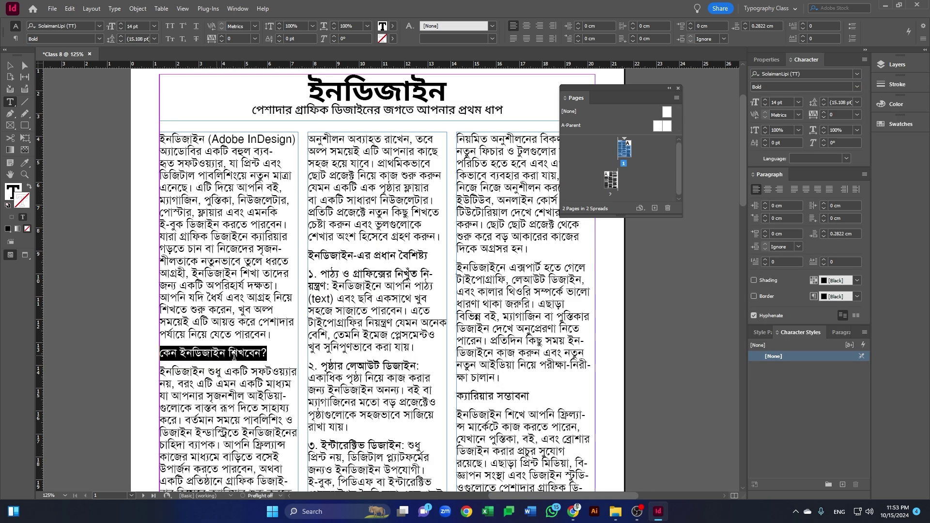
Make the কেন ইনডিজাইন শিখবেন? subheading 16 pt with a pink fill
{"action": "scroll", "coordinate": [263, 355], "scroll_direction": "down", "scroll_amount": 3}
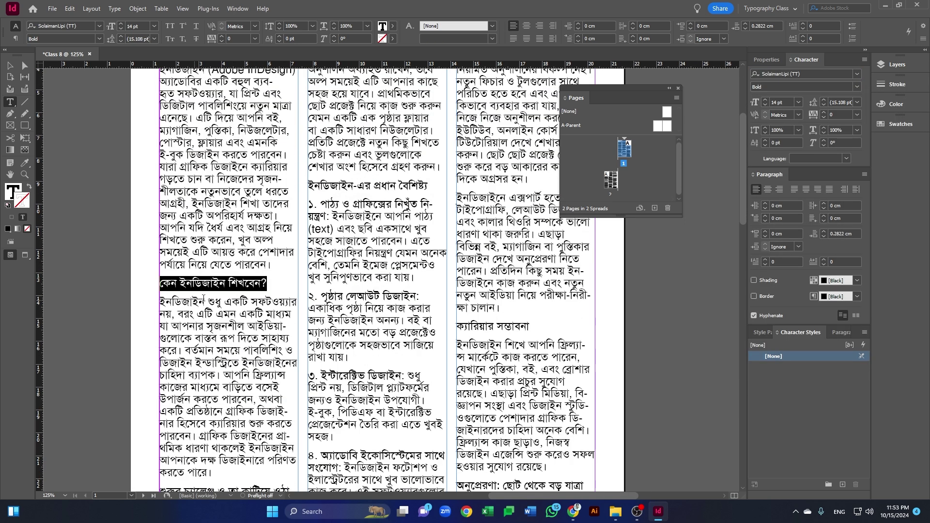
{"action": "left_click", "coordinate": [766, 100]}
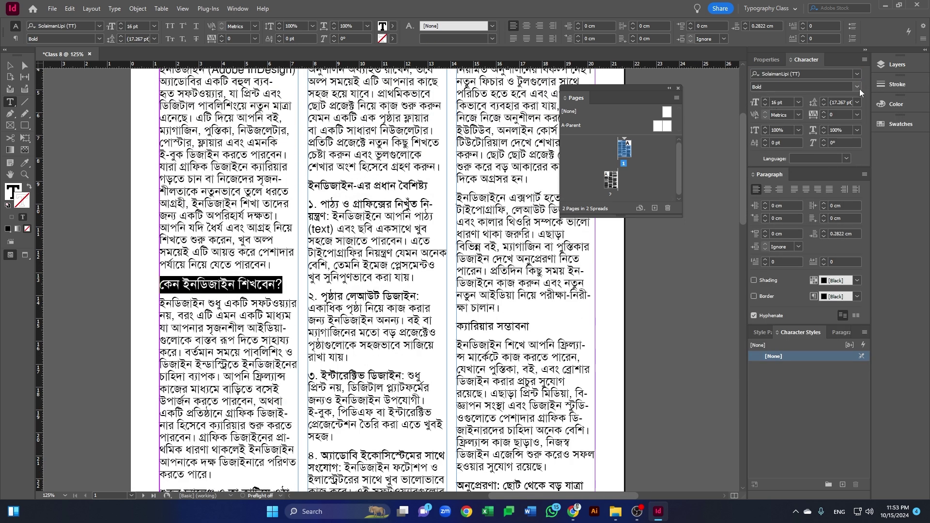
{"action": "scroll", "coordinate": [863, 71], "scroll_direction": "up", "scroll_amount": 1}
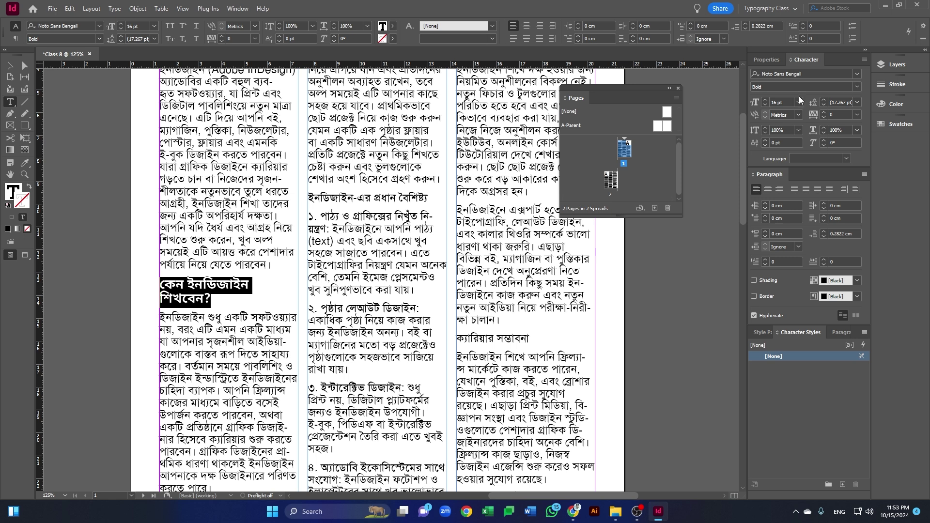
{"action": "left_click", "coordinate": [393, 25]}
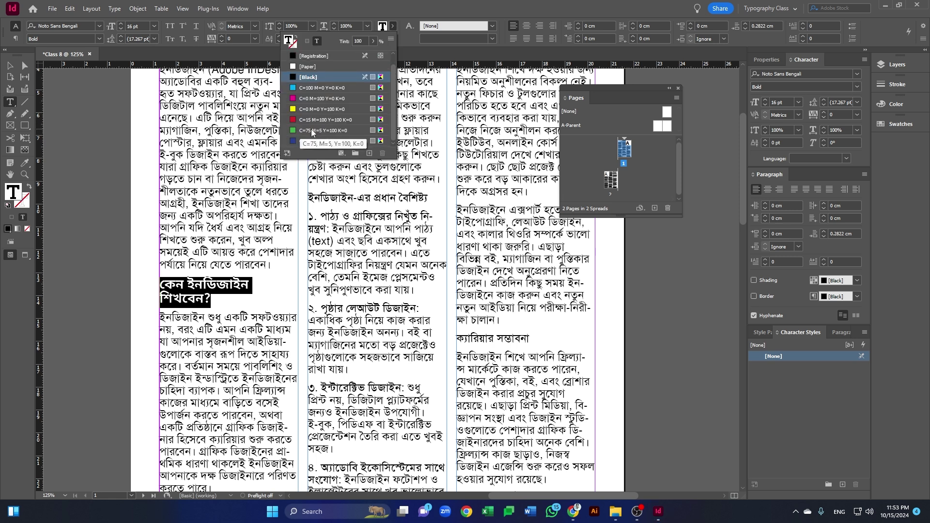
{"action": "double_click", "coordinate": [290, 41]}
{"action": "left_click", "coordinate": [675, 80]}
{"action": "left_click", "coordinate": [644, 92]}
{"action": "key", "text": "Return"}
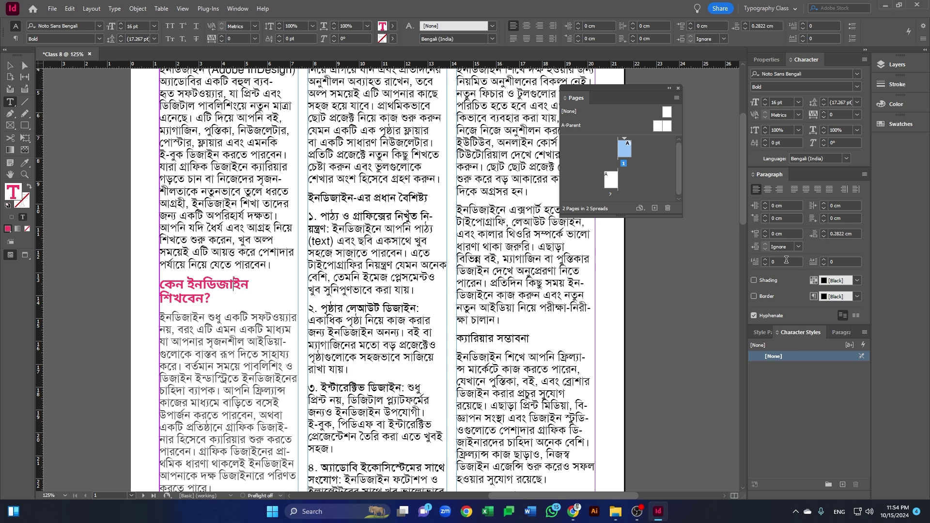
Give the subheading 0.3 cm Space Before
{"action": "double_click", "coordinate": [777, 233]}
{"action": "type", "text": "0.2"}
{"action": "key", "text": "Return"}
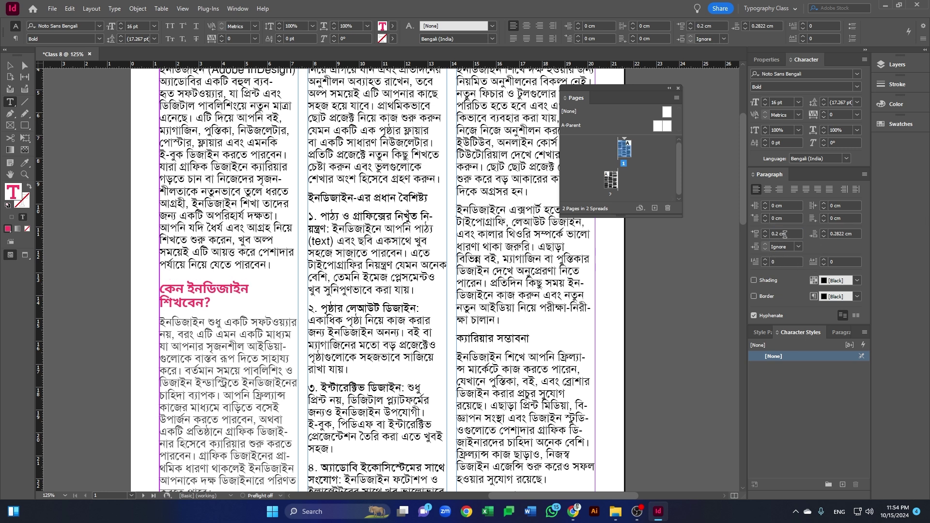
{"action": "double_click", "coordinate": [785, 235]}
{"action": "type", "text": "0.3"}
{"action": "key", "text": "Return"}
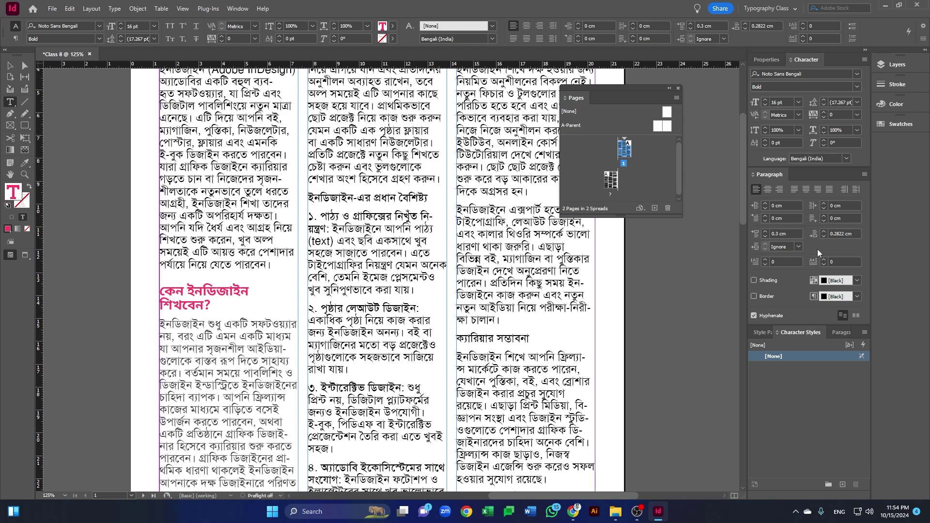
Justify all the article text, keeping the subheading left-aligned
{"action": "key", "text": "ctrl+a"}
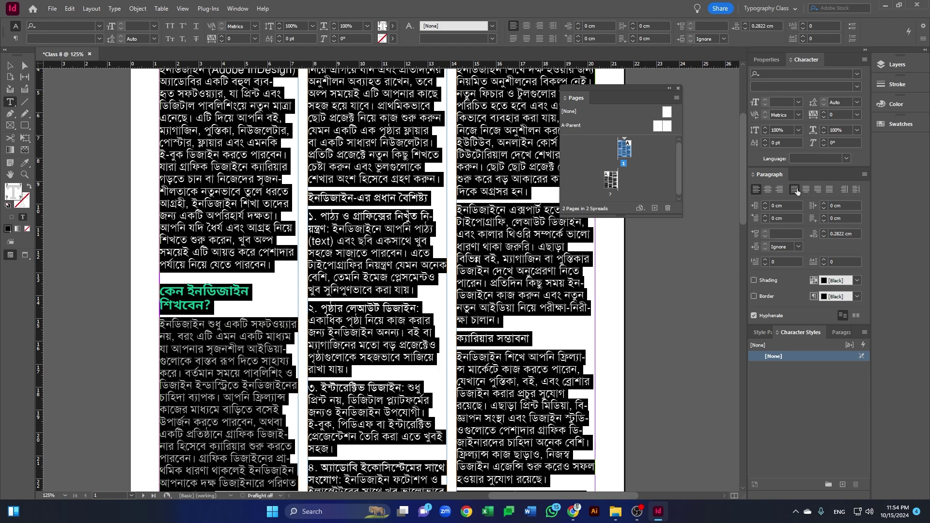
{"action": "left_click", "coordinate": [794, 189]}
{"action": "scroll", "coordinate": [147, 284], "scroll_direction": "up", "scroll_amount": 3}
{"action": "scroll", "coordinate": [147, 284], "scroll_direction": "down", "scroll_amount": 3}
{"action": "left_click", "coordinate": [147, 284]}
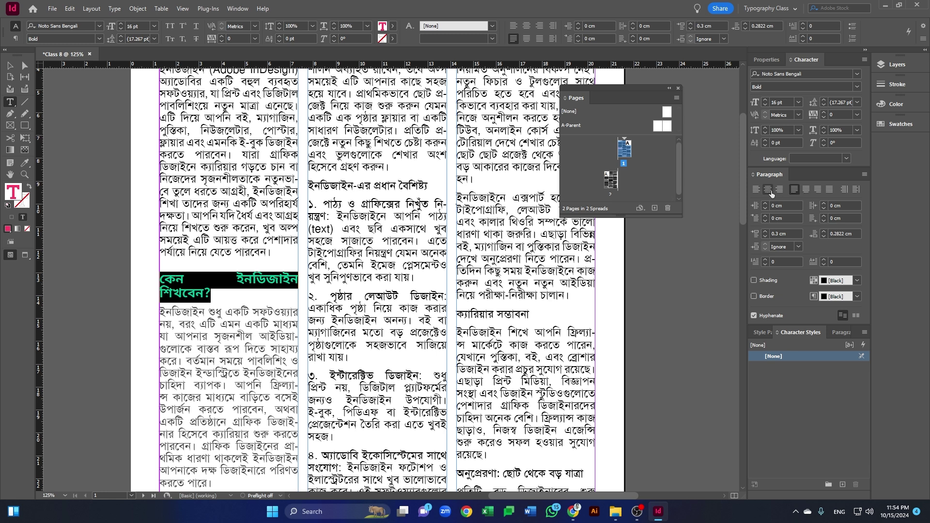
{"action": "left_click", "coordinate": [756, 189]}
{"action": "left_click", "coordinate": [212, 294]}
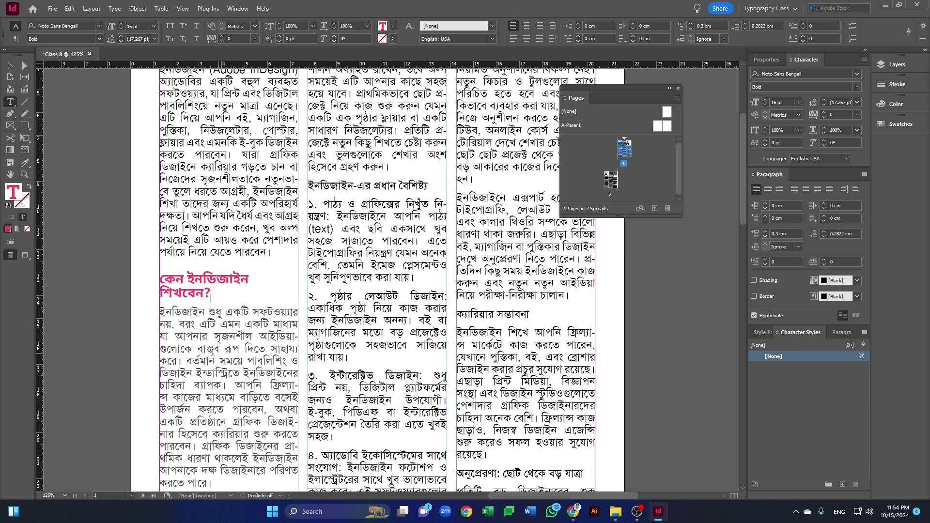
{"action": "scroll", "coordinate": [212, 350], "scroll_direction": "down", "scroll_amount": 3}
{"action": "left_click_drag", "start_coordinate": [161, 170], "coordinate": [207, 345]}
Create a new paragraph style in the Paragraph Styles panel and open its options
{"action": "left_click", "coordinate": [216, 246]}
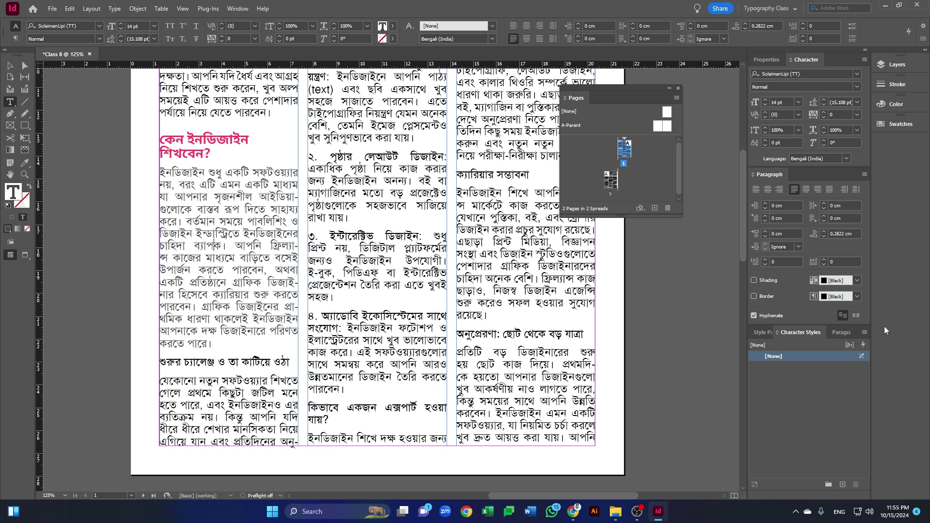
{"action": "left_click_drag", "start_coordinate": [801, 332], "coordinate": [620, 252]}
{"action": "left_click", "coordinate": [660, 252]}
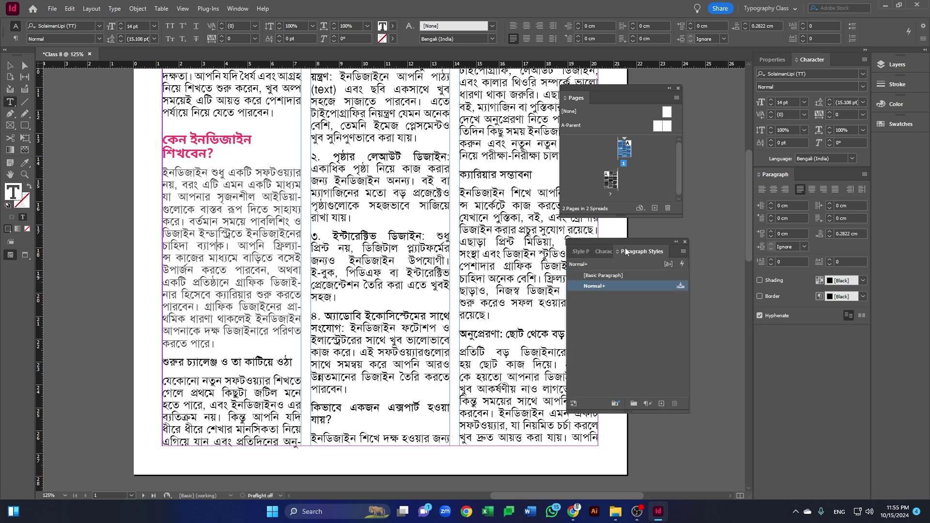
{"action": "left_click", "coordinate": [661, 404]}
{"action": "right_click", "coordinate": [631, 296]}
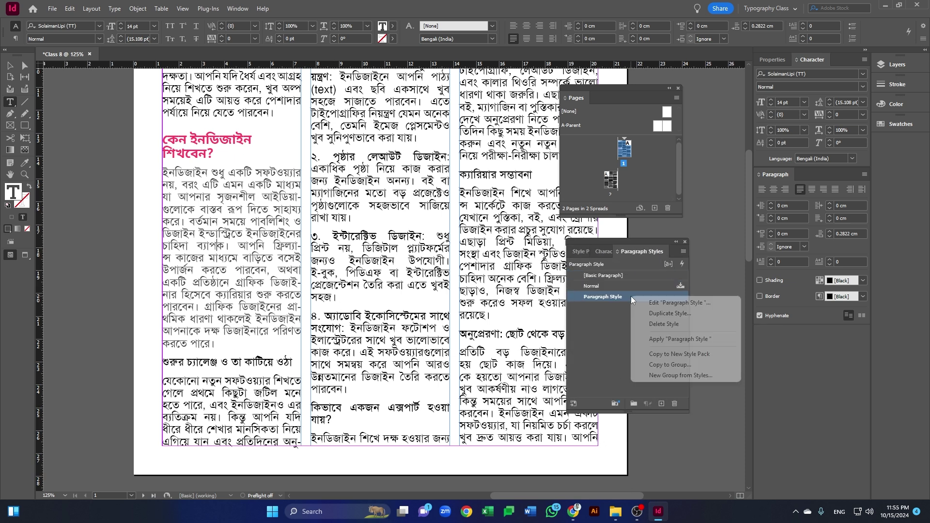
{"action": "left_click", "coordinate": [674, 304]}
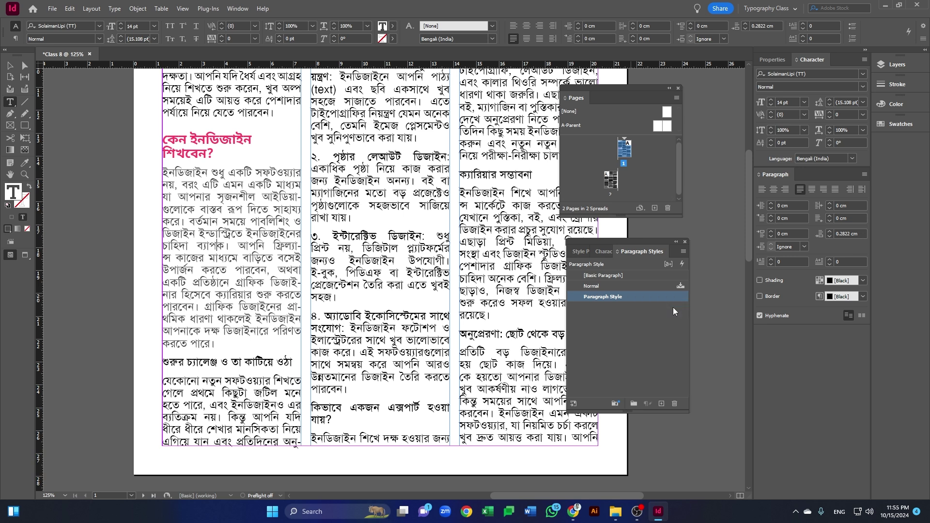
Add a 0.5 pt dotted Rule Below in C=100 M=90 Y=10 K=0, offset 0.2 cm
{"action": "left_click", "coordinate": [484, 153]}
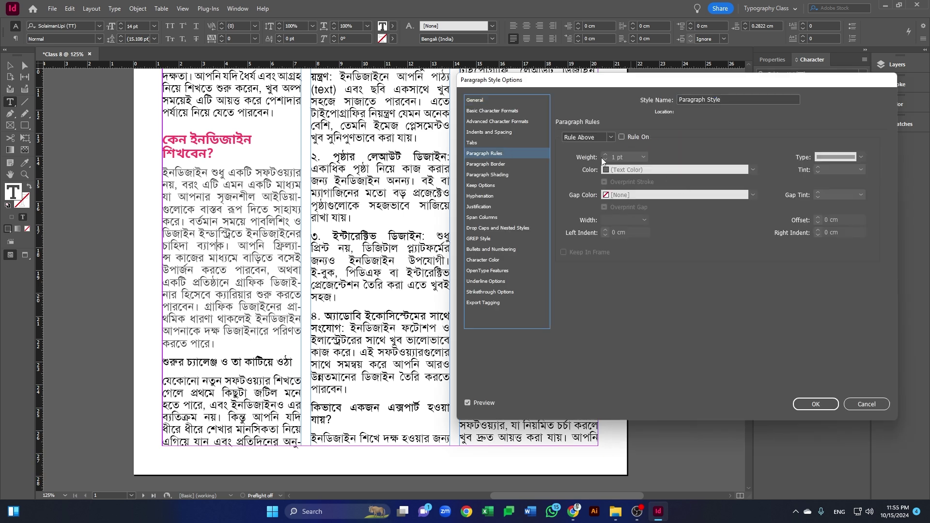
{"action": "left_click", "coordinate": [588, 138]}
{"action": "left_click", "coordinate": [581, 153]}
{"action": "left_click", "coordinate": [622, 137]}
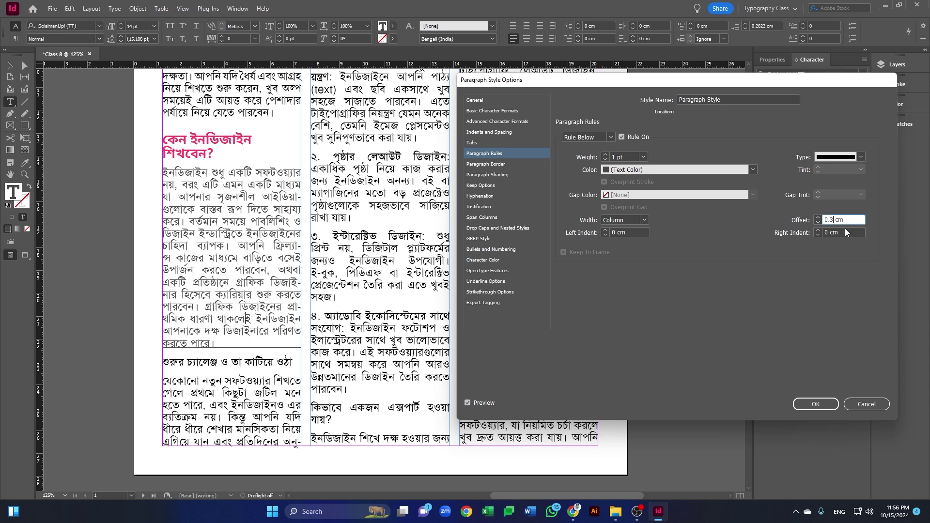
{"action": "key", "text": "Tab"}
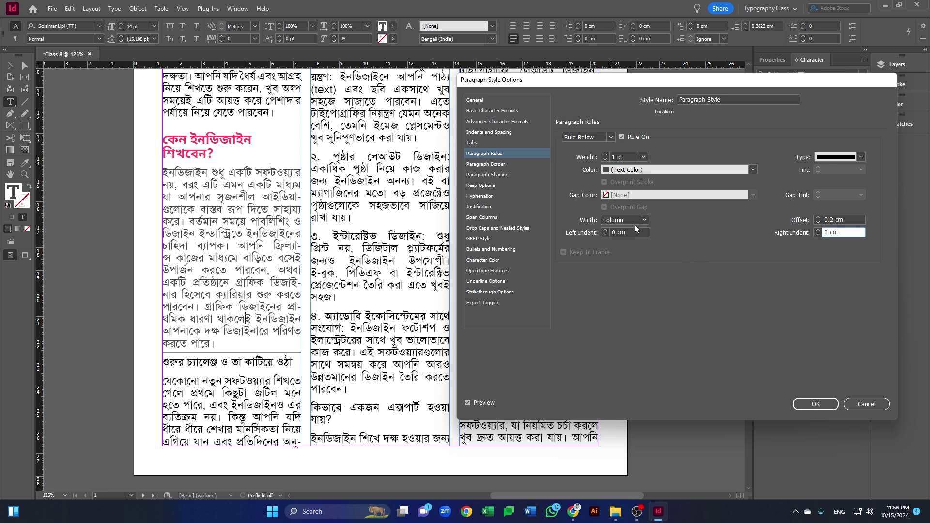
{"action": "left_click", "coordinate": [703, 170]}
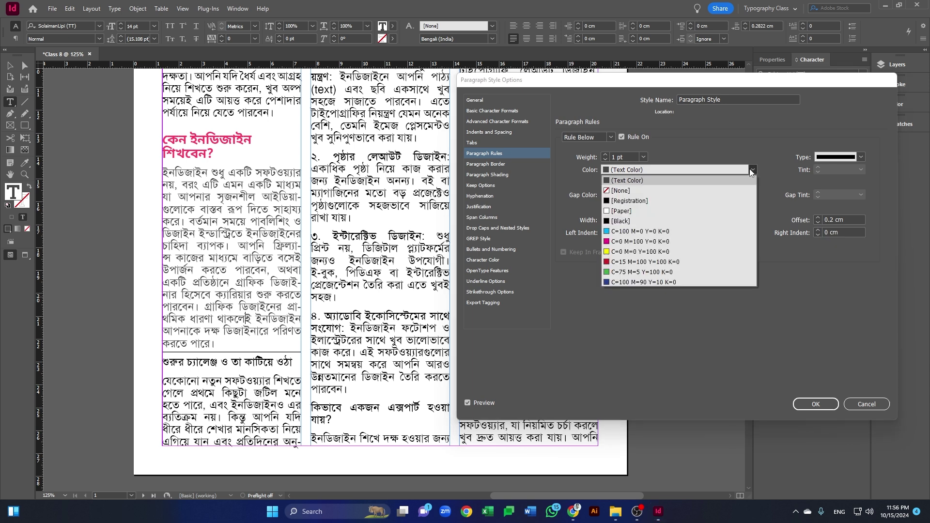
{"action": "left_click", "coordinate": [667, 282]}
{"action": "left_click", "coordinate": [643, 157]}
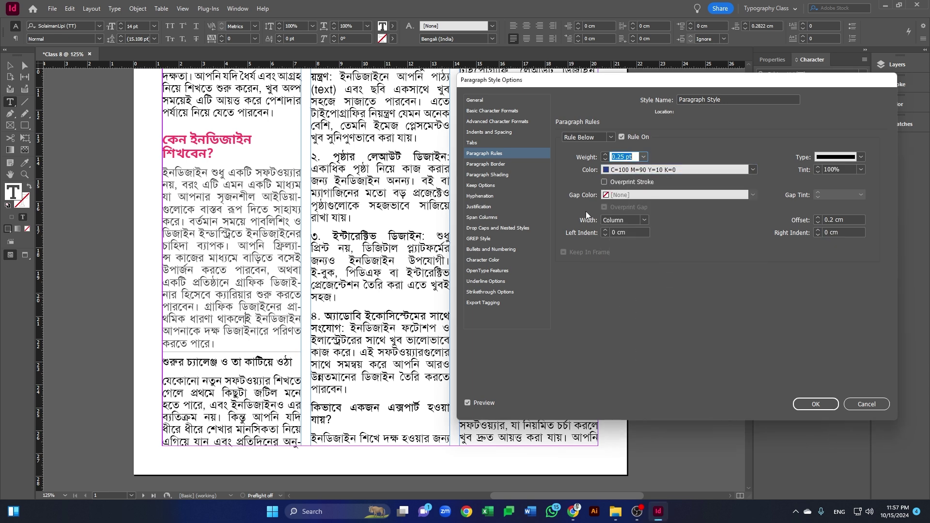
{"action": "left_click", "coordinate": [643, 157]}
{"action": "left_click", "coordinate": [625, 178]}
{"action": "left_click", "coordinate": [861, 157]}
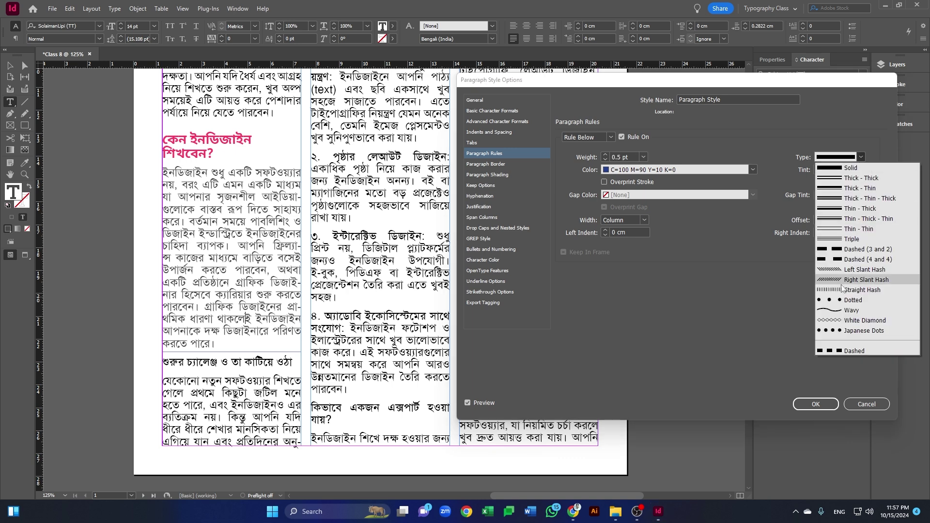
{"action": "left_click", "coordinate": [842, 300]}
{"action": "type", "text": "2"}
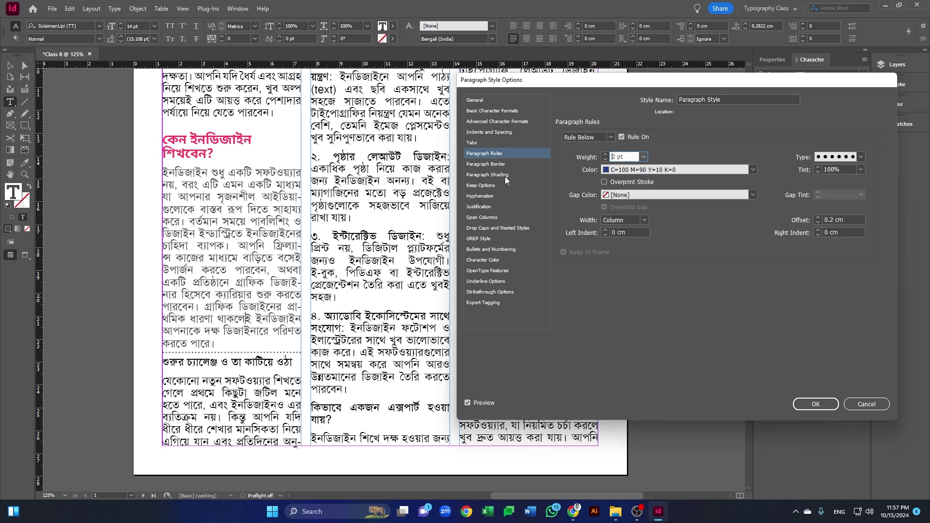
Set the style's Space After to 0.6 cm
{"action": "left_click", "coordinate": [504, 177]}
{"action": "left_click", "coordinate": [490, 135]}
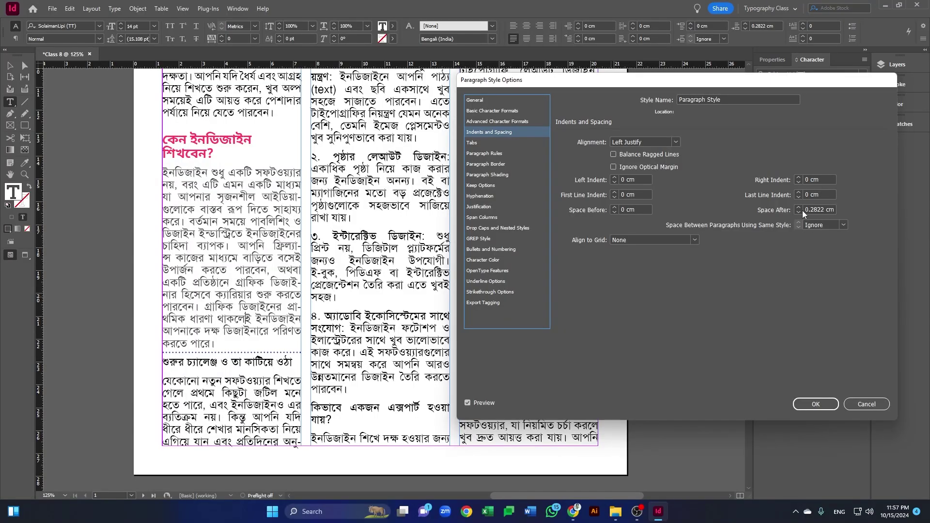
{"action": "triple_click", "coordinate": [809, 209]}
{"action": "type", "text": "1"}
{"action": "key", "text": "Tab"}
{"action": "type", "text": "0.3"}
{"action": "key", "text": "Tab"}
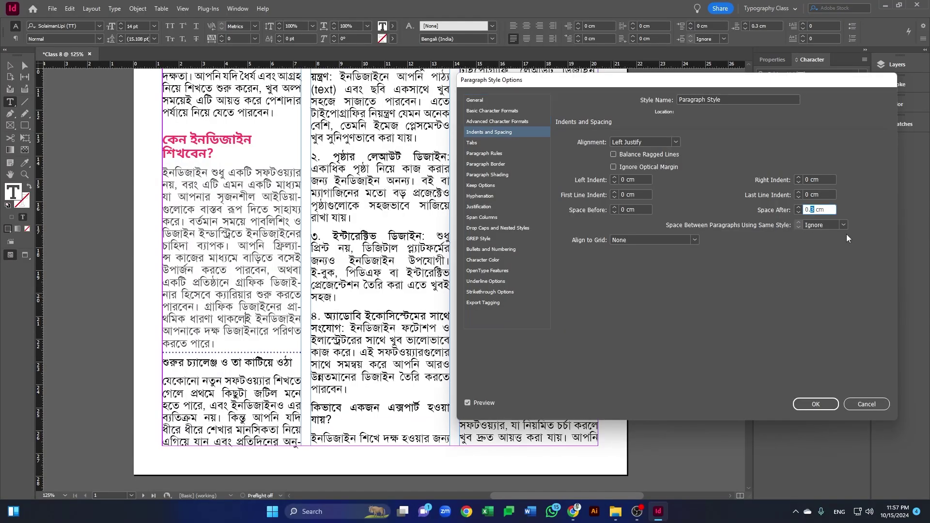
{"action": "key", "text": "shift+Tab"}
{"action": "type", "text": "0.6"}
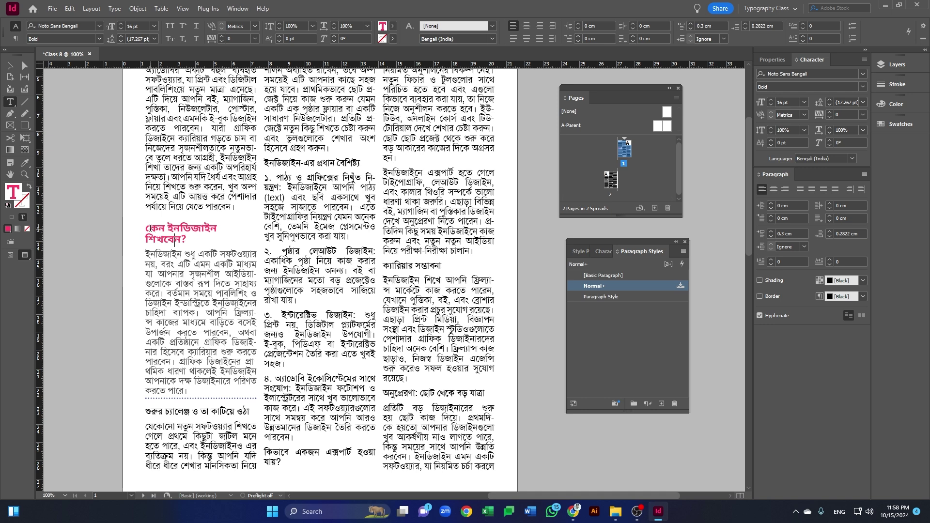
Create a paragraph style named Heading from the pink heading
{"action": "triple_click", "coordinate": [165, 229]}
{"action": "left_click", "coordinate": [662, 403]}
{"action": "left_click", "coordinate": [608, 298]}
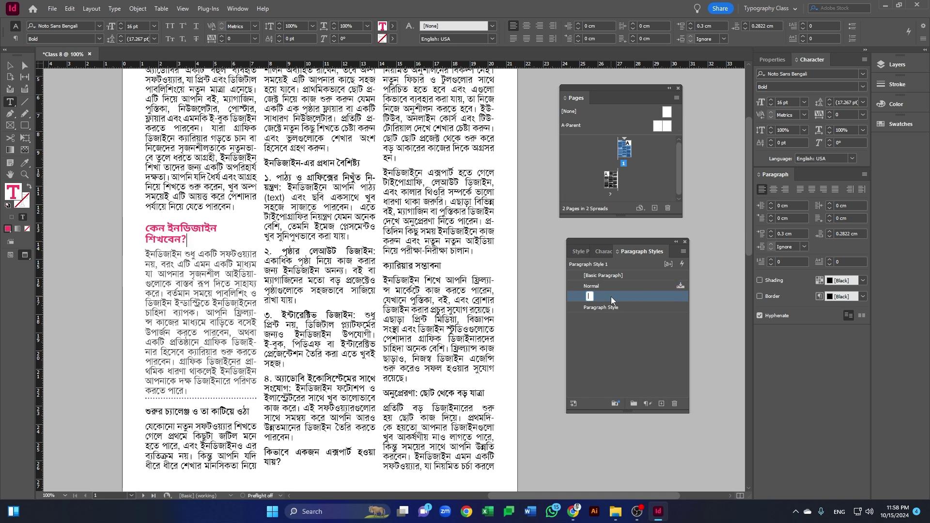
{"action": "type", "text": "Heading"}
{"action": "key", "text": "Return"}
Apply Heading to two section headings and Paragraph Style to their body paragraphs
{"action": "scroll", "coordinate": [205, 349], "scroll_direction": "down", "scroll_amount": 2}
{"action": "scroll", "coordinate": [205, 349], "scroll_direction": "down", "scroll_amount": 2}
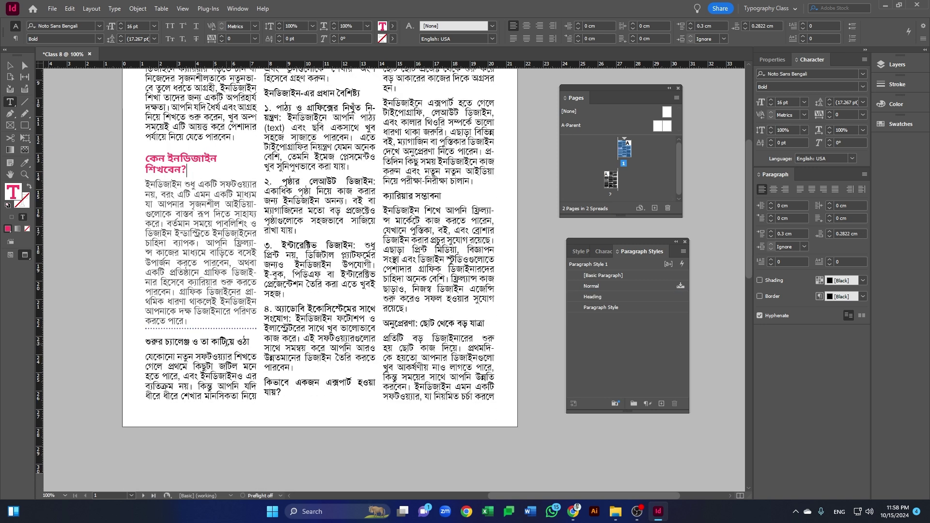
{"action": "left_click", "coordinate": [594, 297]}
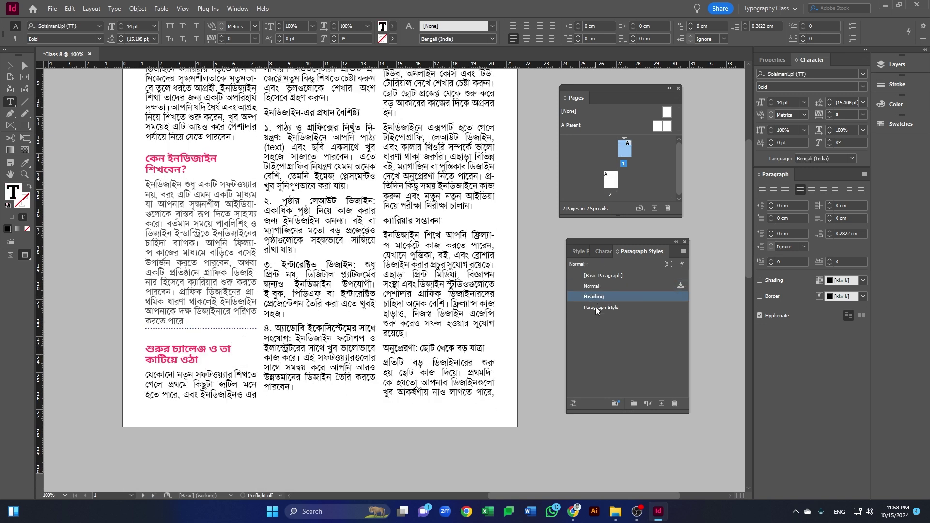
{"action": "left_click", "coordinate": [230, 376]}
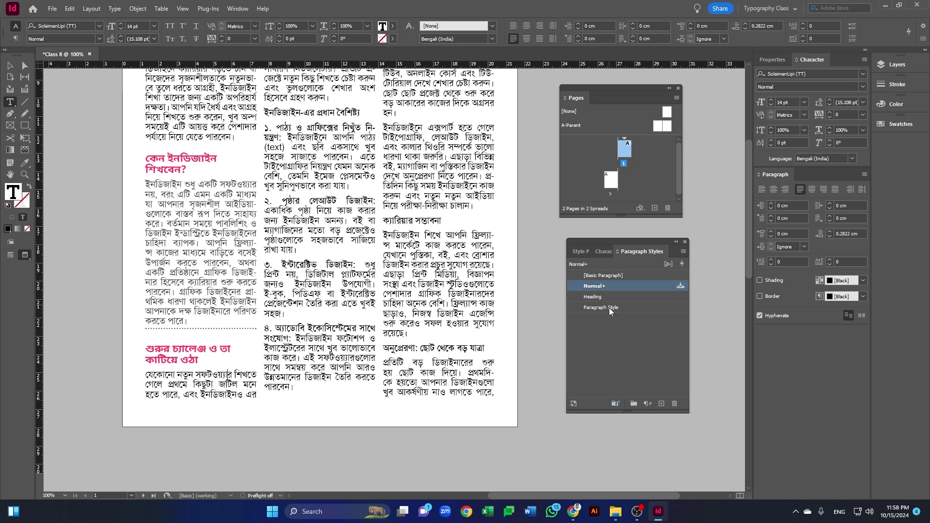
{"action": "left_click", "coordinate": [610, 312]}
{"action": "scroll", "coordinate": [292, 248], "scroll_direction": "up", "scroll_amount": 5}
{"action": "scroll", "coordinate": [229, 478], "scroll_direction": "down", "scroll_amount": 1}
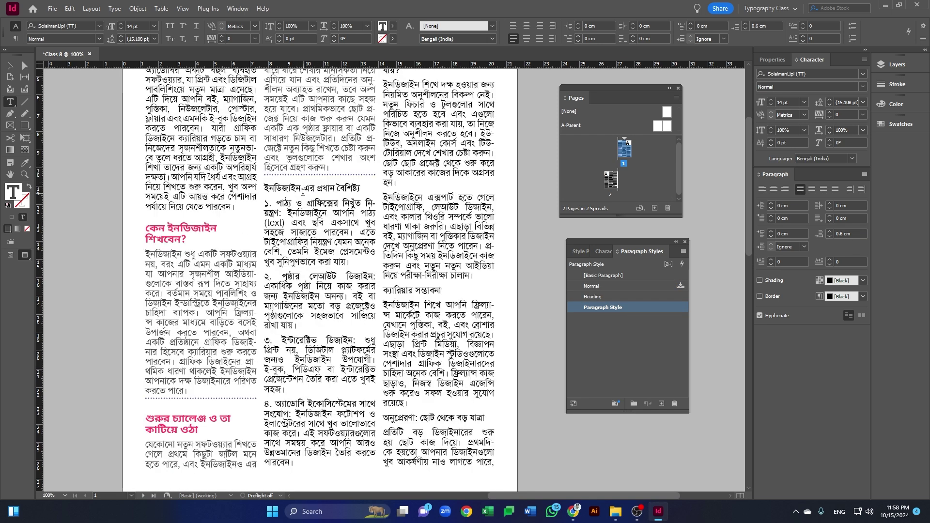
{"action": "left_click", "coordinate": [303, 192]}
{"action": "left_click", "coordinate": [589, 296]}
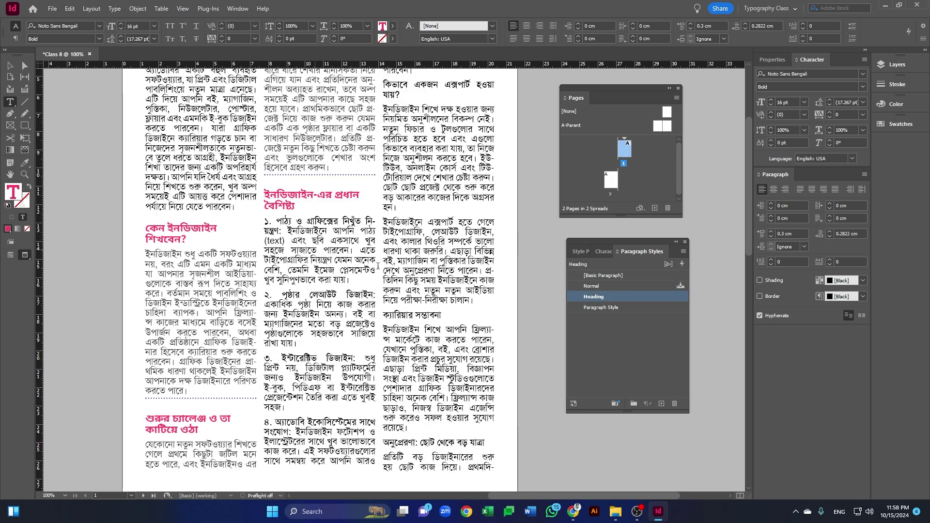
{"action": "left_click", "coordinate": [378, 266]}
{"action": "left_click", "coordinate": [603, 307]}
{"action": "scroll", "coordinate": [320, 276], "scroll_direction": "down", "scroll_amount": 1}
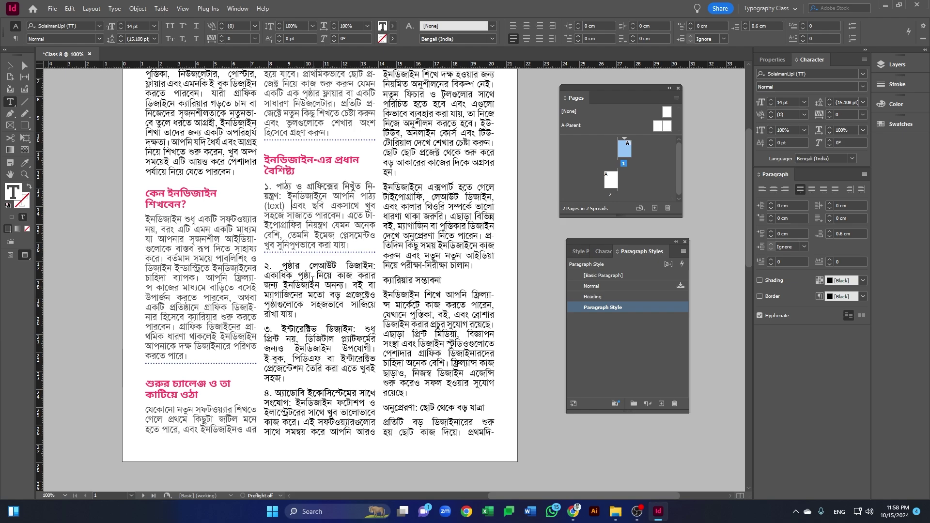
Inspect the subtitle line and a column paragraph's style, then select the title frame
{"action": "key", "text": "ctrl+equal"}
{"action": "left_click_drag", "start_coordinate": [438, 150], "coordinate": [180, 146]}
{"action": "left_click_drag", "start_coordinate": [449, 152], "coordinate": [193, 149]}
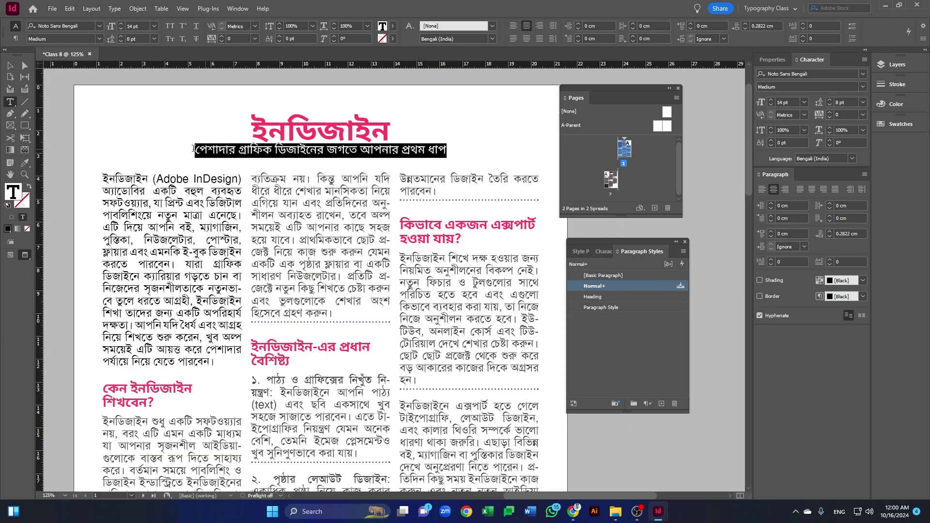
{"action": "left_click", "coordinate": [175, 264]}
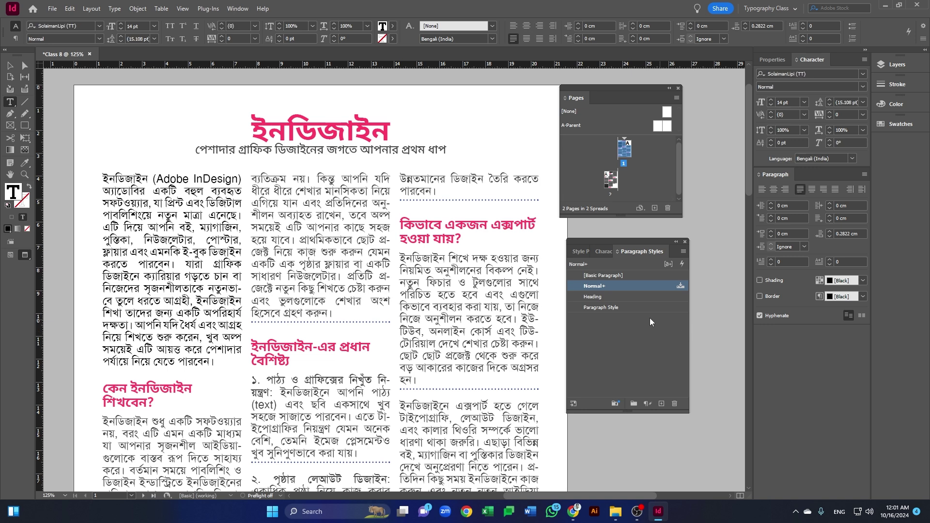
{"action": "left_click", "coordinate": [622, 308]}
{"action": "key", "text": "Escape"}
{"action": "key", "text": "ctrl+minus"}
{"action": "key", "text": "ctrl+minus"}
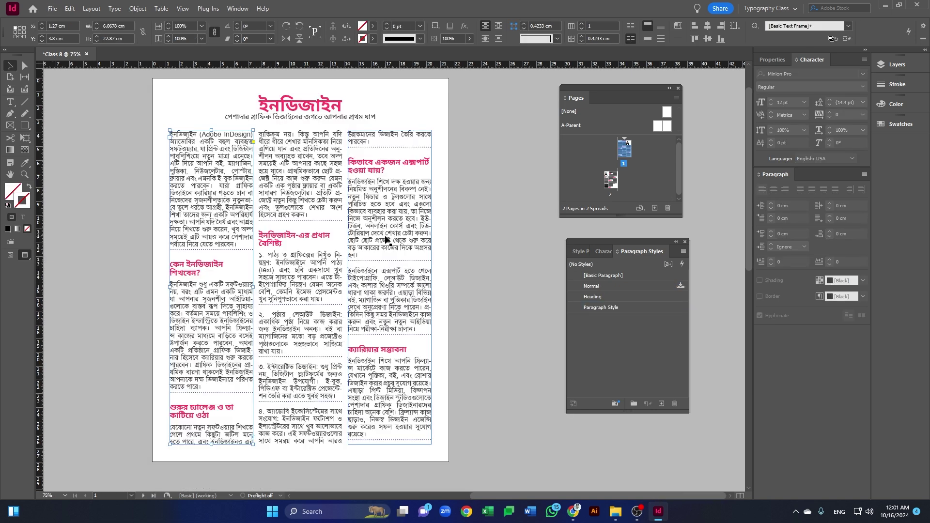
{"action": "left_click", "coordinate": [473, 147]}
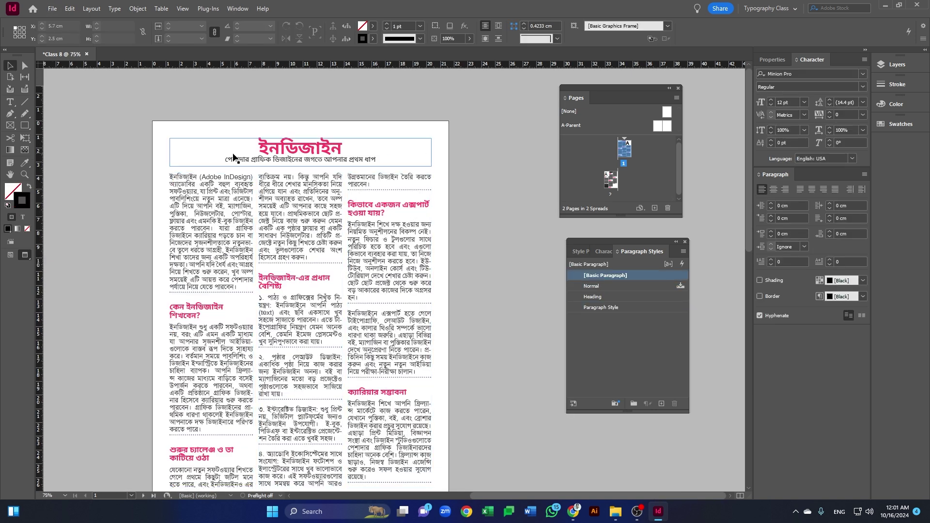
{"action": "left_click", "coordinate": [303, 158]}
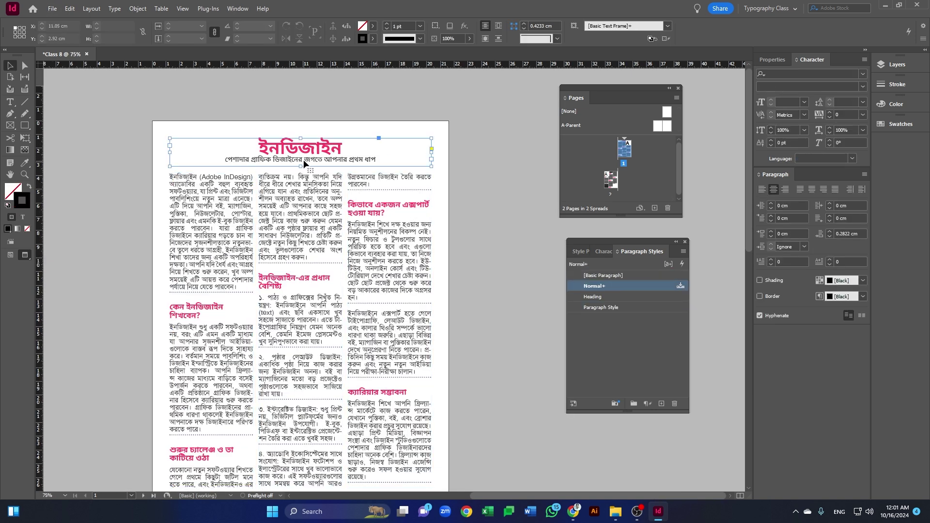
Draw a horizontal line across the page beneath the subtitle with the Line tool
{"action": "left_click", "coordinate": [27, 104]}
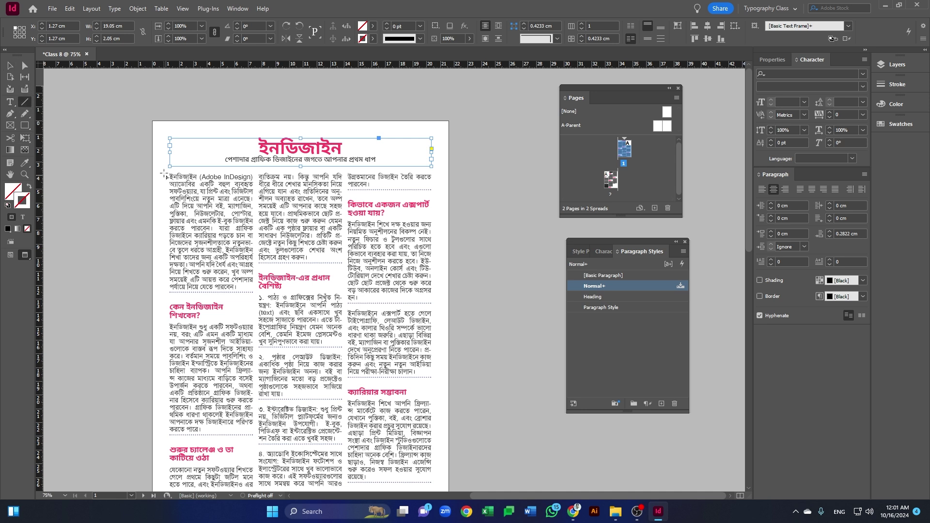
{"action": "left_click_drag", "start_coordinate": [169, 167], "coordinate": [432, 158]}
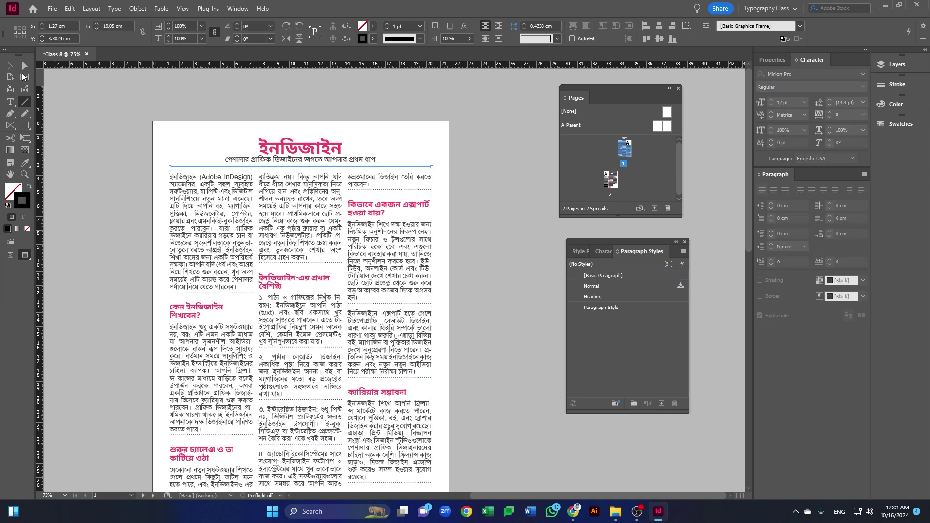
{"action": "key", "text": "v"}
{"action": "key", "text": "ctrl+equal"}
{"action": "key", "text": "ctrl+equal"}
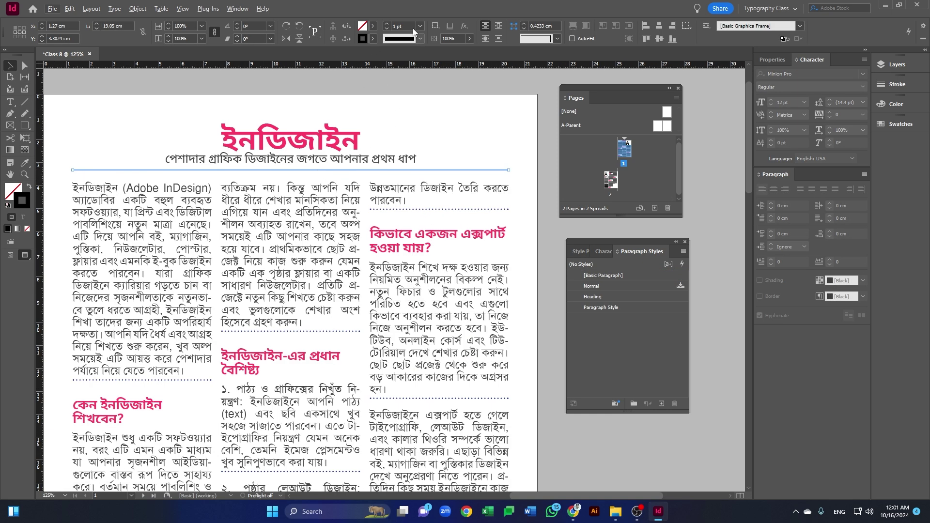
Give the line a 0.75 pt dotted stroke, then deselect it
{"action": "left_click", "coordinate": [419, 26]}
{"action": "left_click", "coordinate": [411, 67]}
{"action": "left_click", "coordinate": [420, 39]}
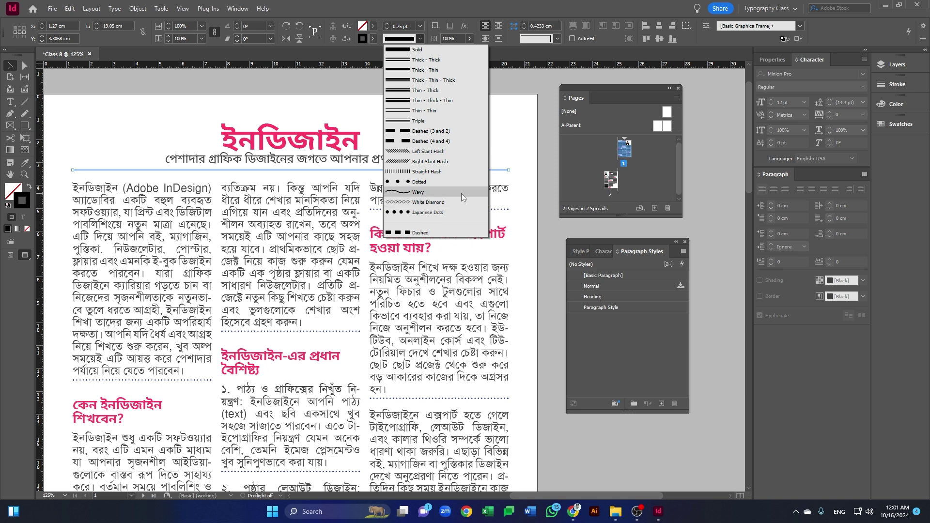
{"action": "left_click", "coordinate": [420, 182]}
{"action": "key", "text": "ctrl+minus"}
{"action": "key", "text": "ctrl+minus"}
{"action": "key", "text": "ctrl+shift+a"}
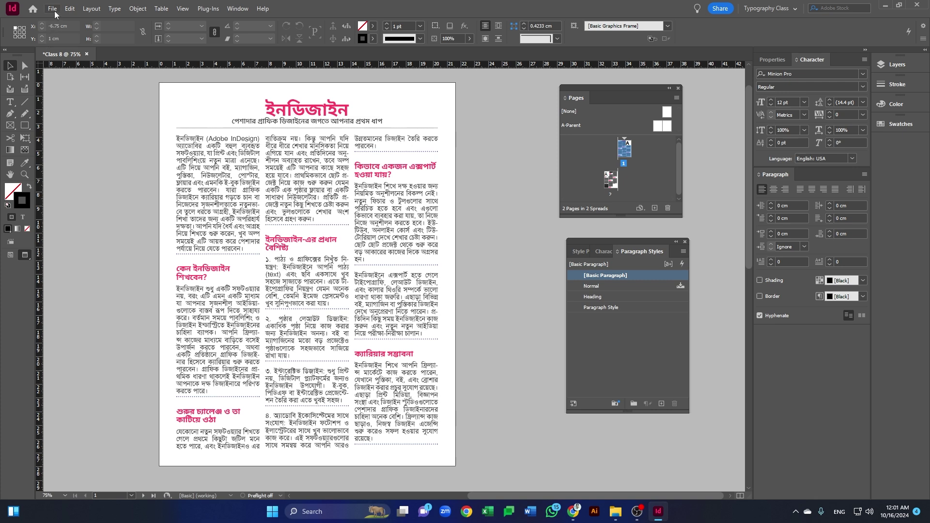
{"action": "key", "text": "ctrl+z"}
Place indesign.png from the Image folder as a square frame on page 1
{"action": "key", "text": "ctrl+d"}
{"action": "double_click", "coordinate": [366, 176]}
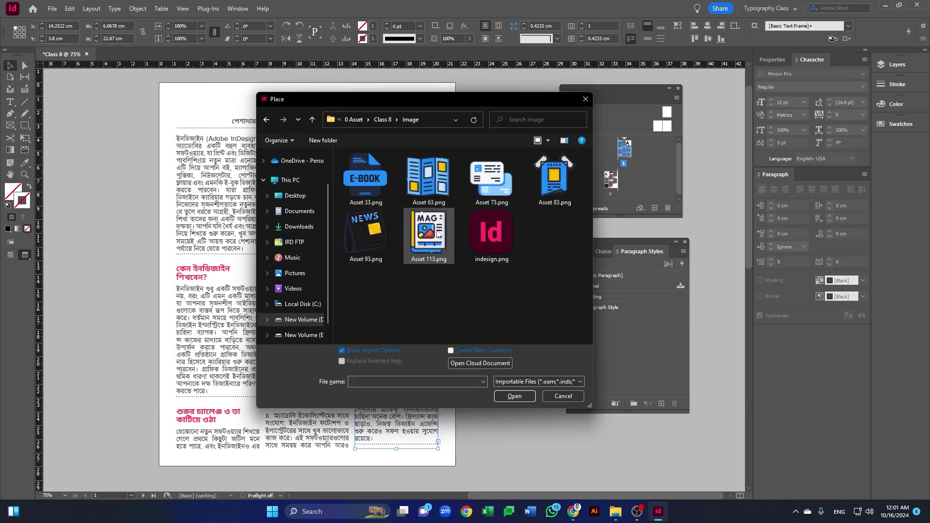
{"action": "left_click", "coordinate": [491, 233]}
{"action": "left_click", "coordinate": [528, 395]}
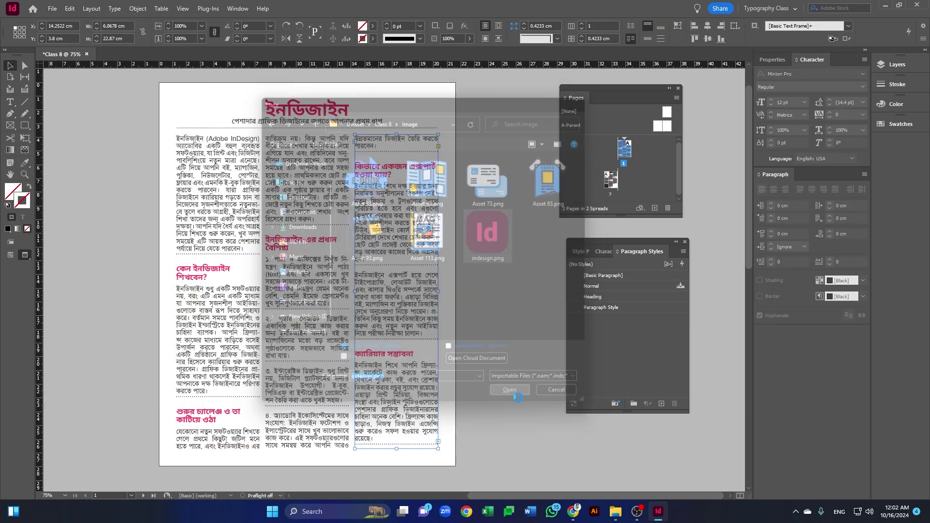
{"action": "left_click", "coordinate": [528, 350]}
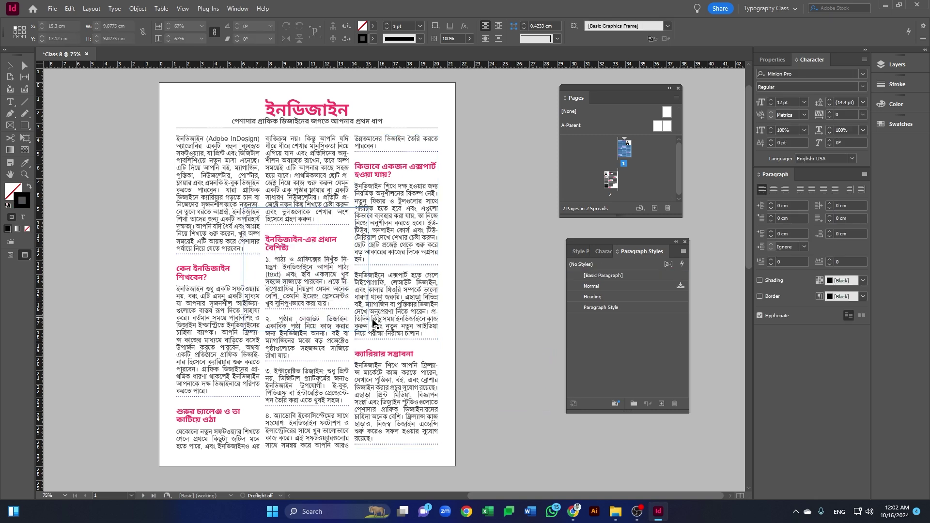
{"action": "left_click_drag", "start_coordinate": [245, 210], "coordinate": [369, 334]}
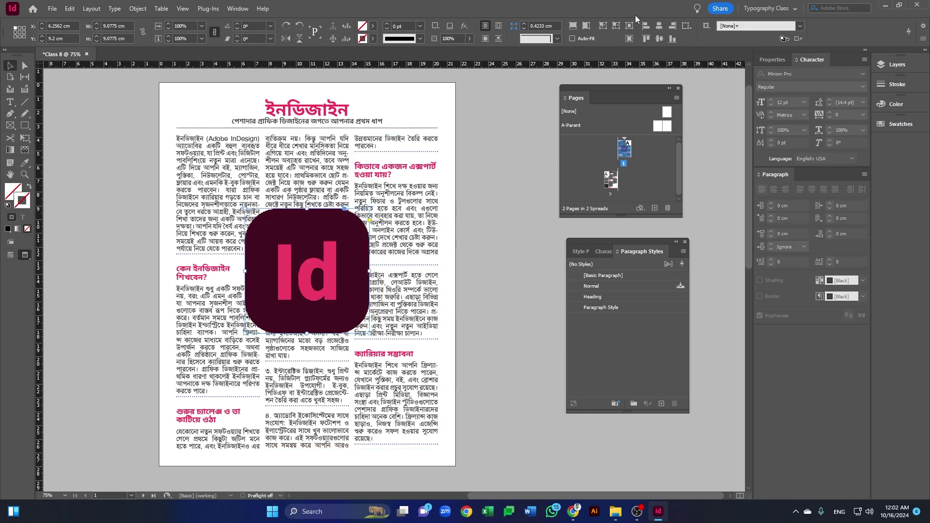
Align the logo relative to the page and nudge it slightly lower into the centre
{"action": "left_click", "coordinate": [686, 28]}
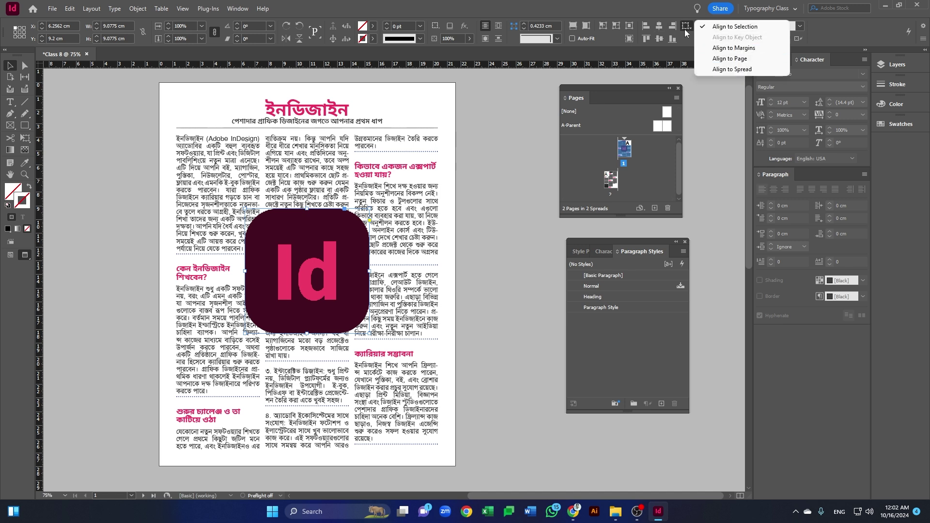
{"action": "left_click", "coordinate": [738, 60]}
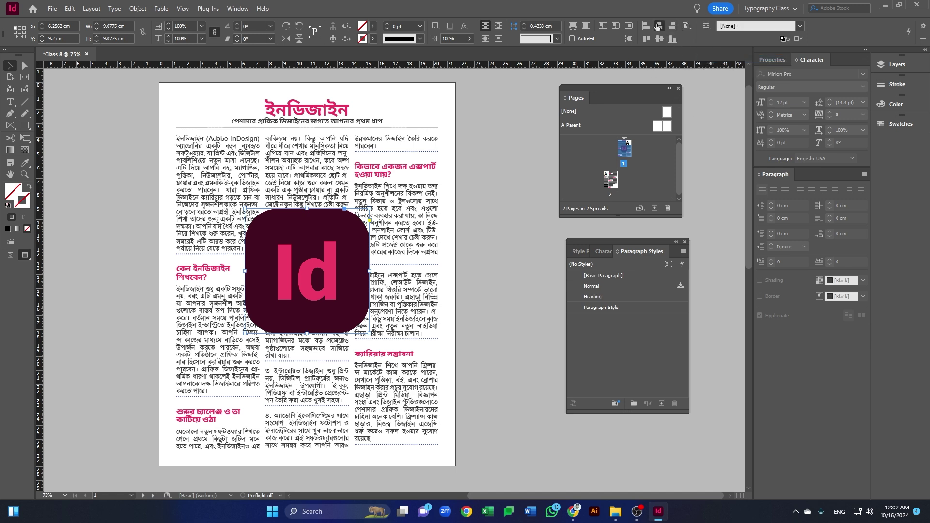
{"action": "left_click_drag", "start_coordinate": [345, 262], "coordinate": [345, 266]}
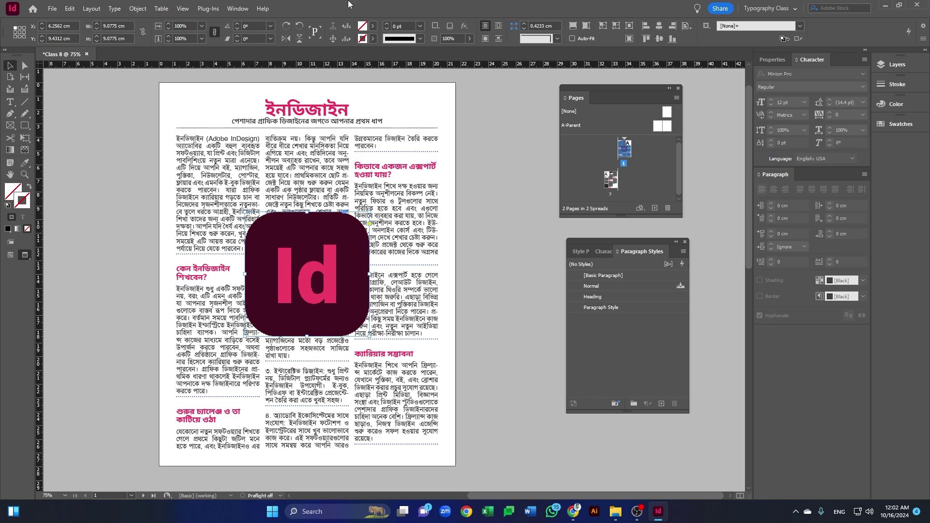
Apply 'Wrap around object shape' to the InDesign logo from the Text Wrap panel
{"action": "left_click", "coordinate": [227, 9]}
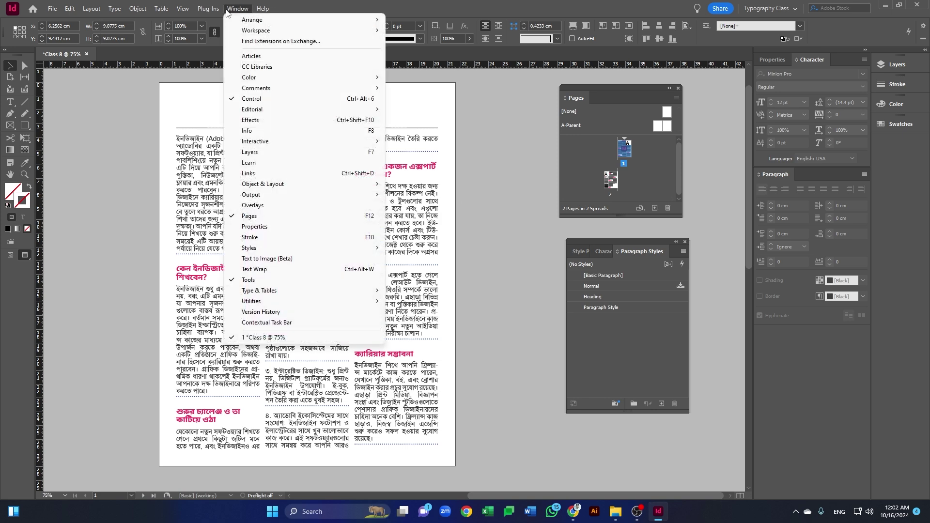
{"action": "left_click", "coordinate": [264, 270]}
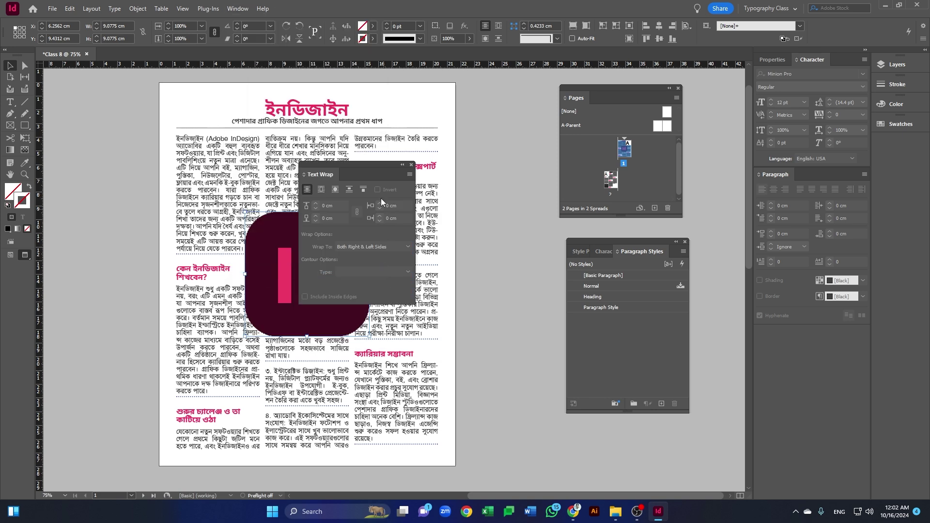
{"action": "left_click_drag", "start_coordinate": [351, 164], "coordinate": [505, 157]}
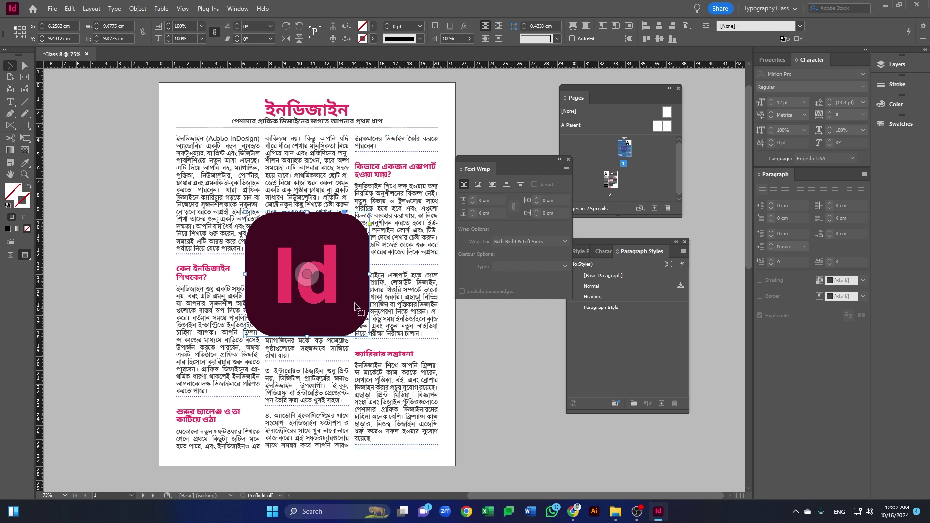
{"action": "left_click", "coordinate": [492, 185]}
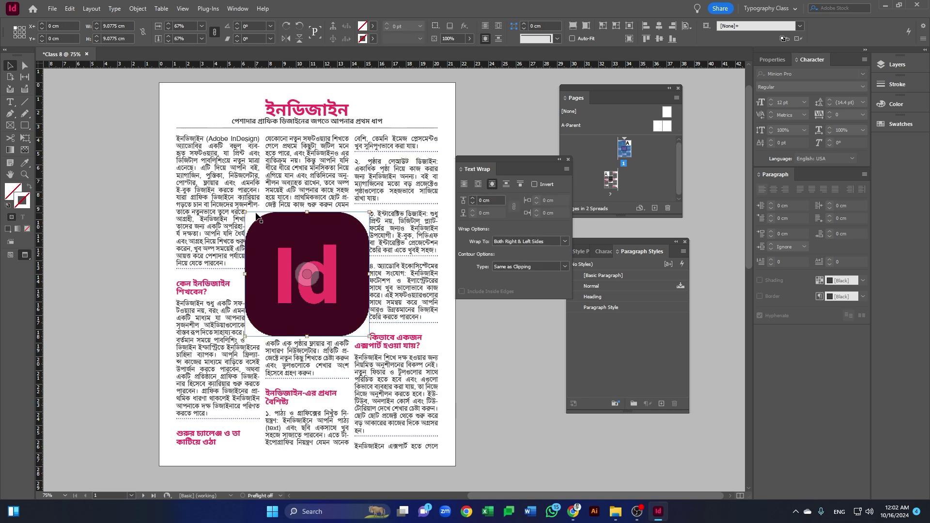
{"action": "left_click", "coordinate": [307, 274]}
{"action": "key", "text": "ctrl+equal"}
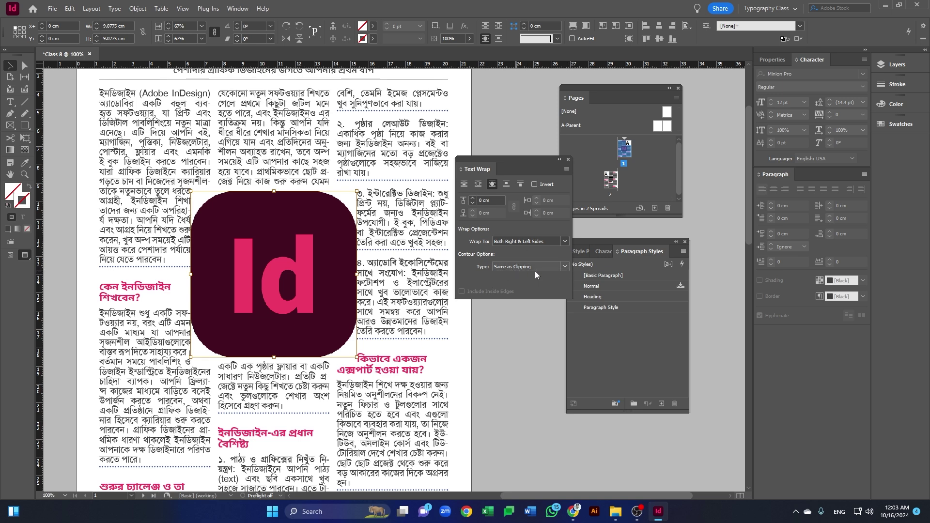
Try Detect Edges, then settle on Alpha Channel as the wrap contour type
{"action": "left_click", "coordinate": [563, 267]}
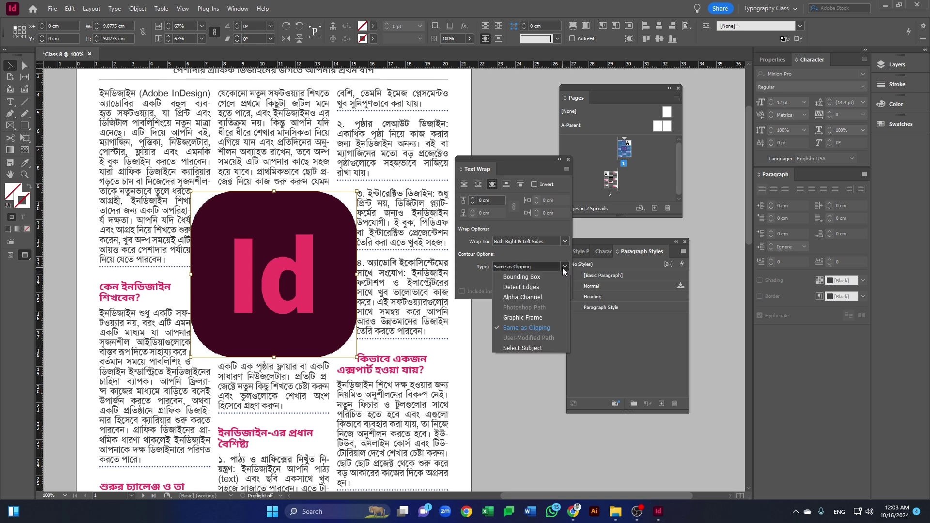
{"action": "left_click", "coordinate": [532, 288]}
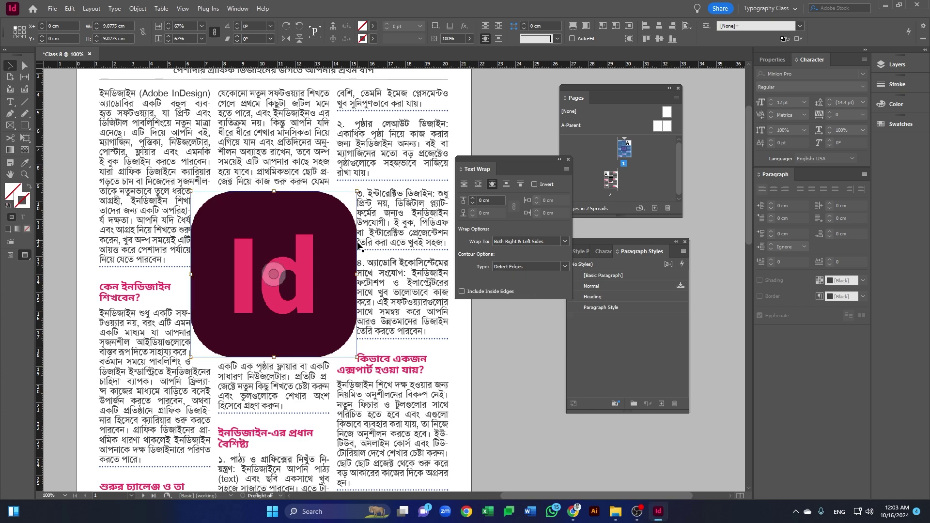
{"action": "left_click", "coordinate": [541, 268]}
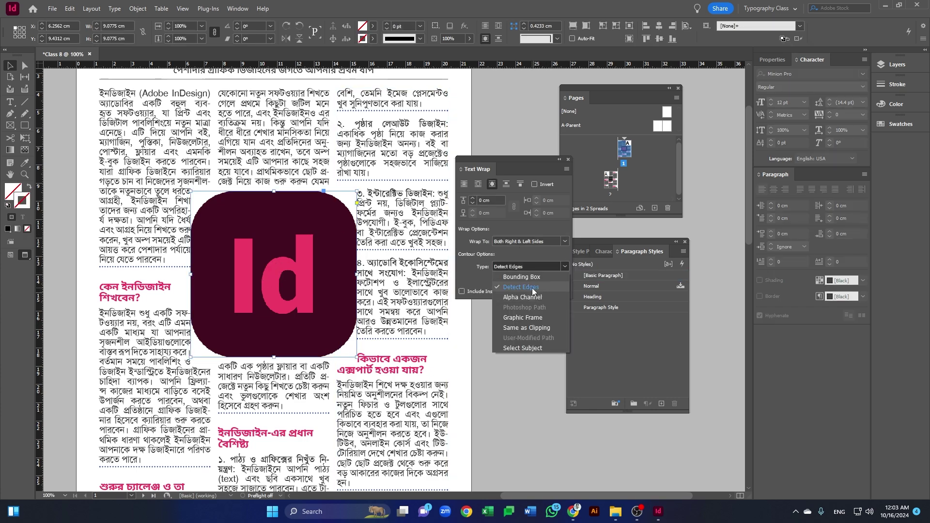
{"action": "left_click", "coordinate": [538, 326]}
{"action": "left_click", "coordinate": [273, 274]}
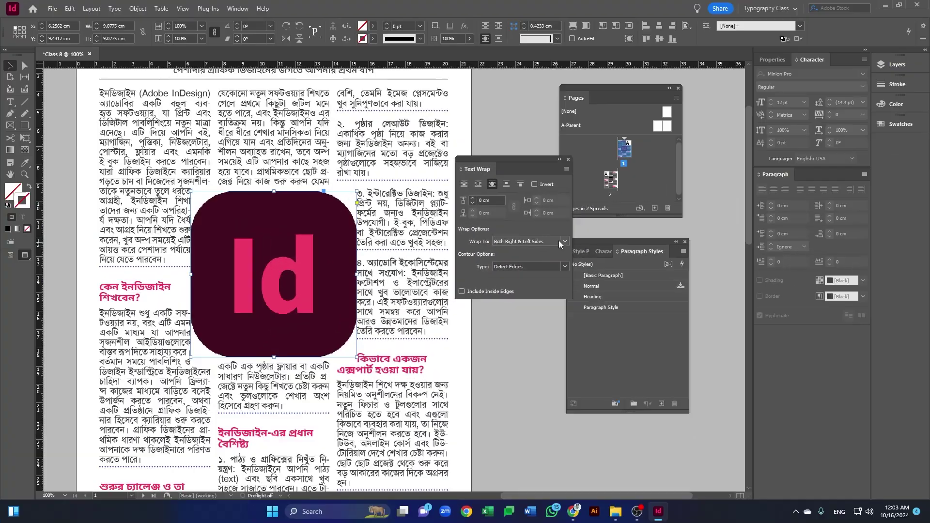
{"action": "left_click", "coordinate": [528, 267]}
{"action": "left_click", "coordinate": [523, 298]}
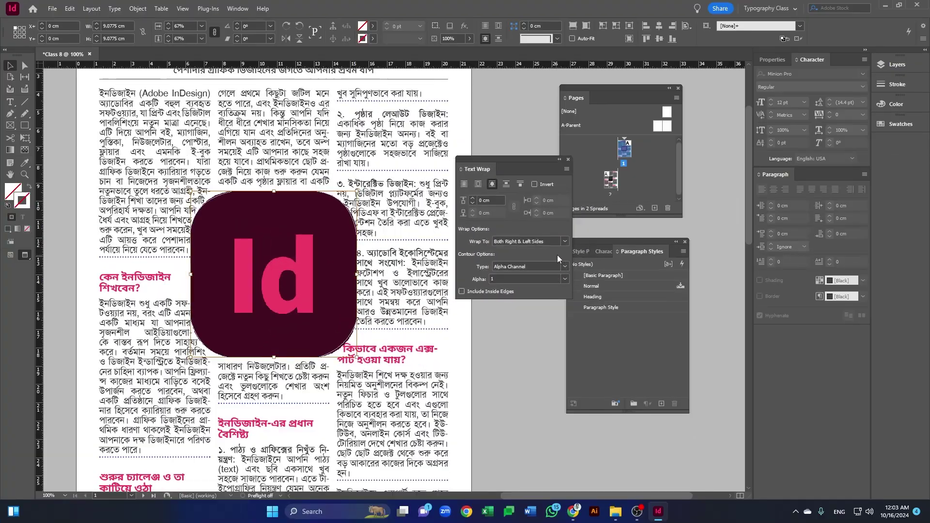
{"action": "left_click", "coordinate": [528, 267]}
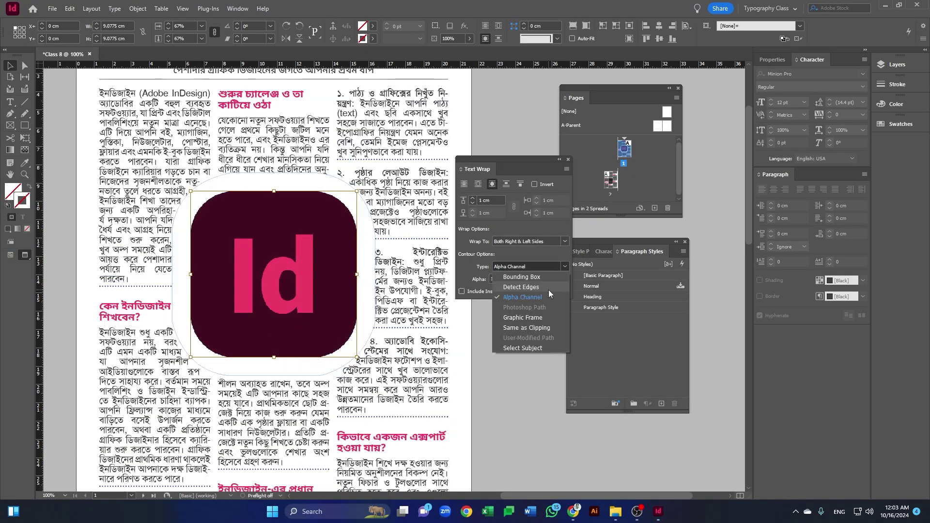
{"action": "left_click", "coordinate": [533, 289]}
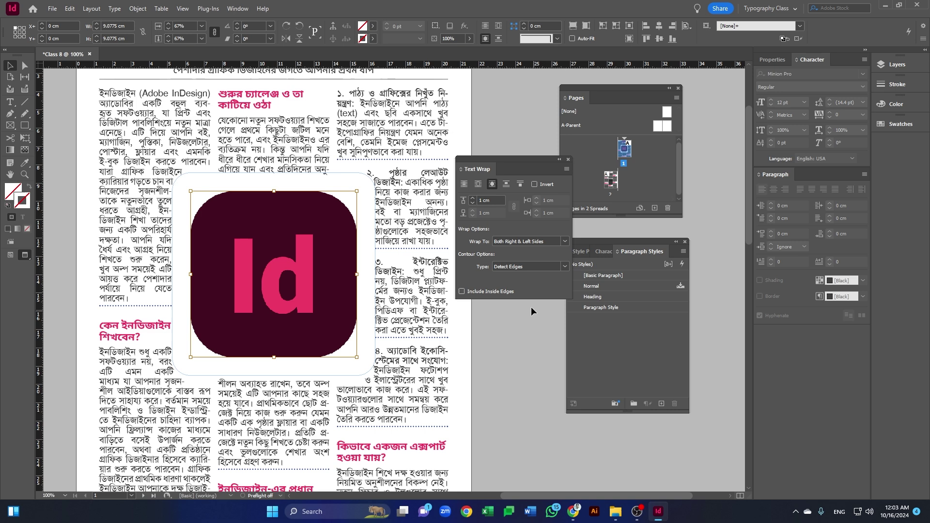
{"action": "left_click", "coordinate": [565, 267]}
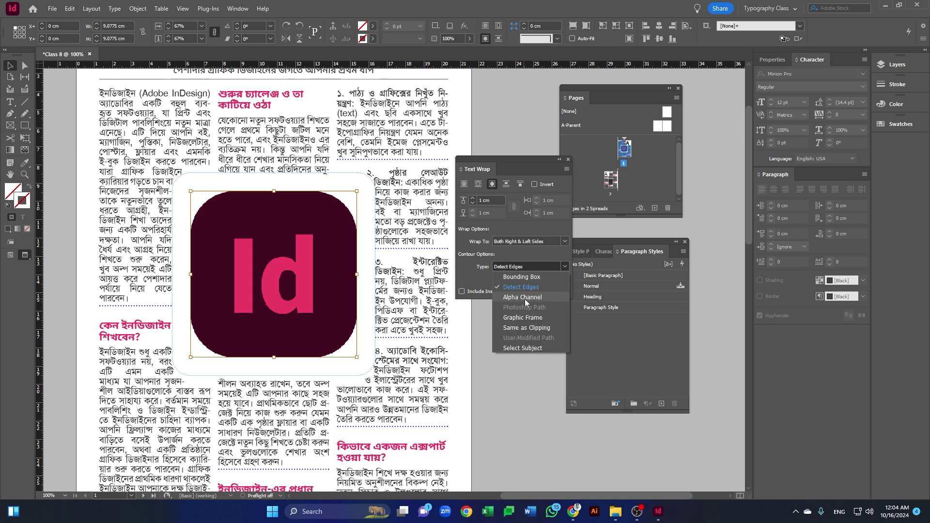
{"action": "left_click", "coordinate": [525, 297]}
Set the wrap offset around the logo, trying 1 cm before settling on 0.5 cm
{"action": "left_click", "coordinate": [470, 203]}
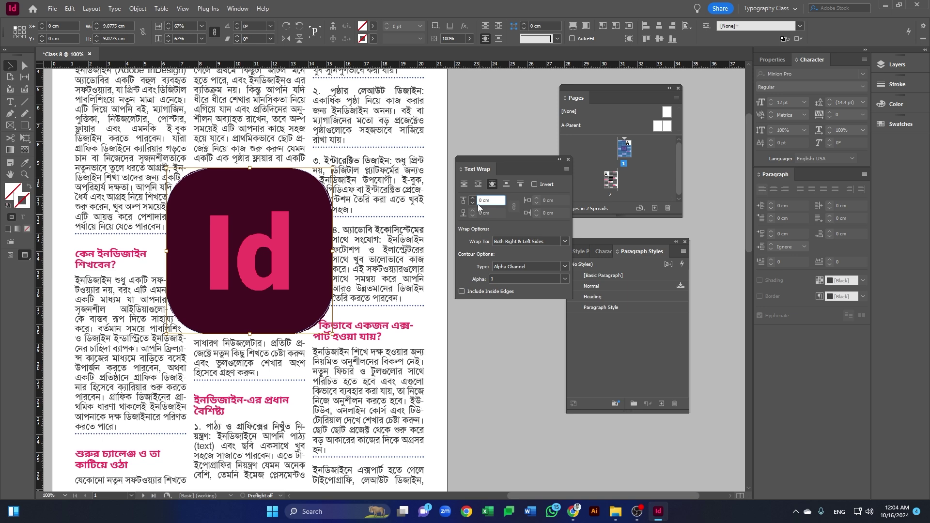
{"action": "type", "text": "1"}
{"action": "key", "text": "Return"}
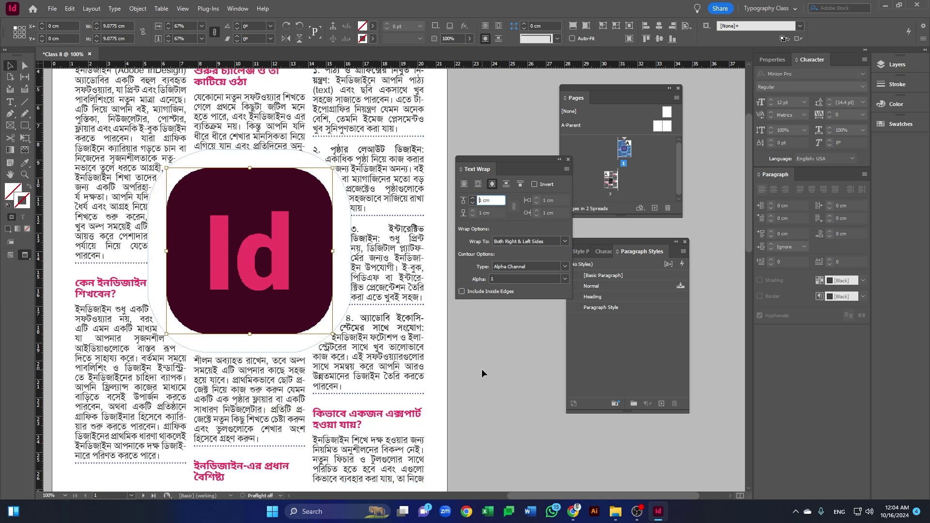
{"action": "left_click", "coordinate": [531, 389]}
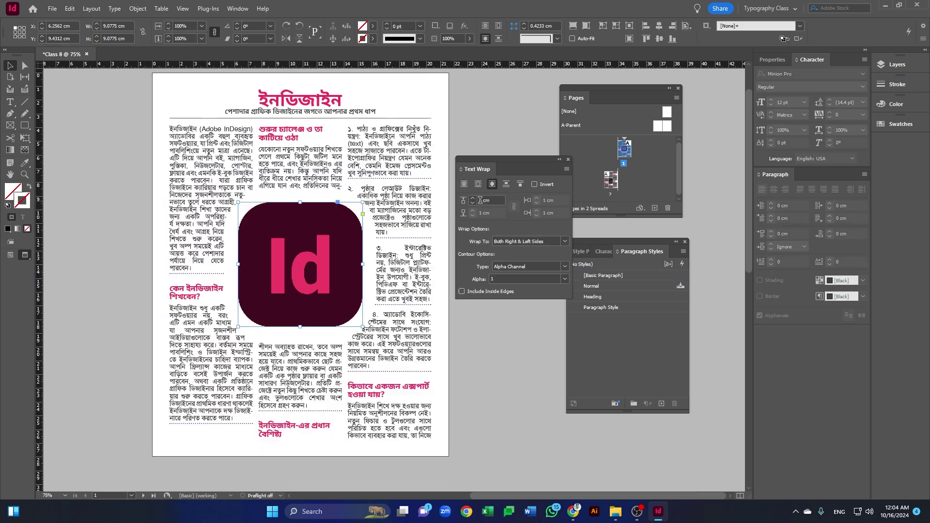
{"action": "left_click", "coordinate": [483, 200]}
{"action": "key", "text": "Return"}
Deselect the InDesign logo to finish working on it
{"action": "left_click", "coordinate": [484, 390]}
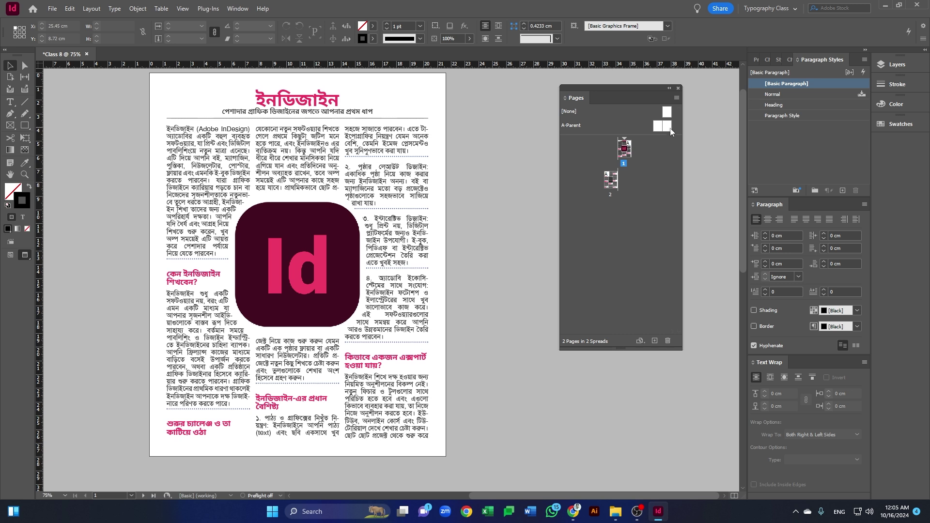
Open the A-Parent spread and show its margins and guides
{"action": "double_click", "coordinate": [656, 128]}
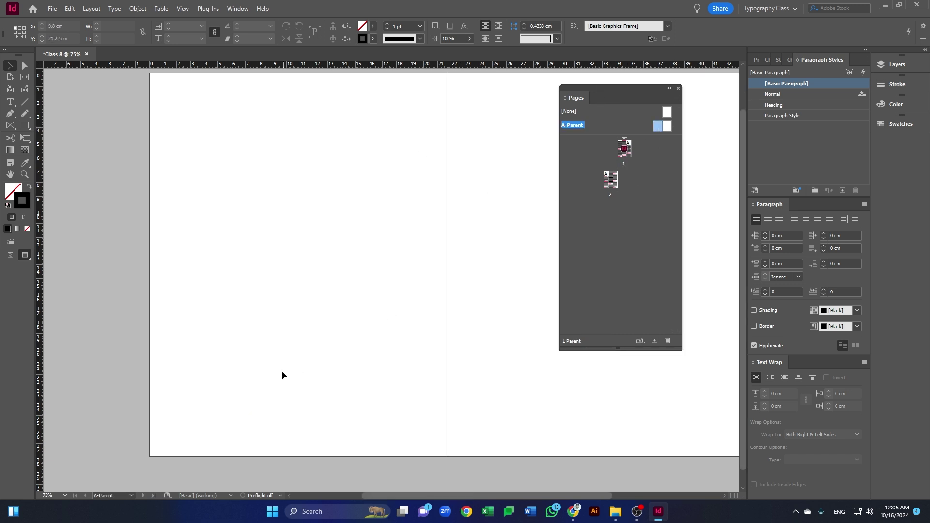
{"action": "key", "text": "ctrl+minus"}
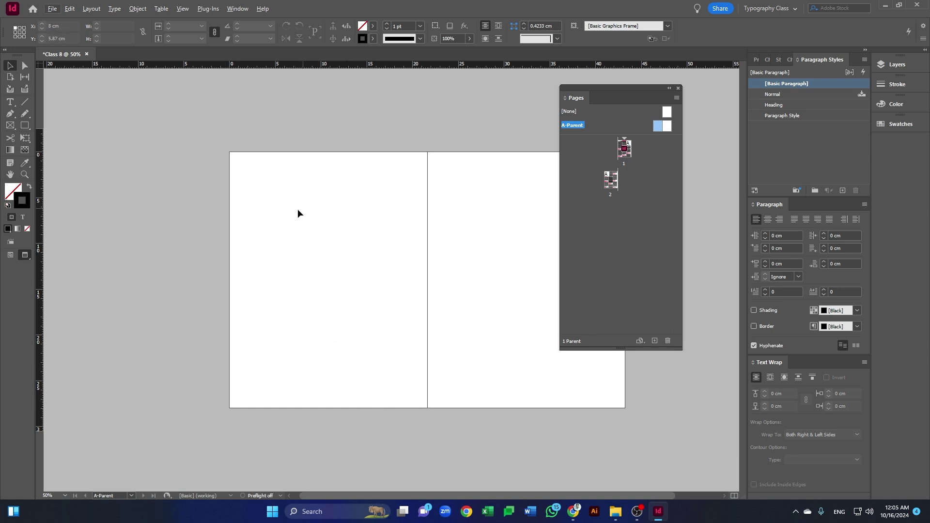
{"action": "key", "text": "ctrl+equal"}
{"action": "key", "text": "w"}
Draw a small rectangle below the left page's bottom margin
{"action": "key", "text": "m"}
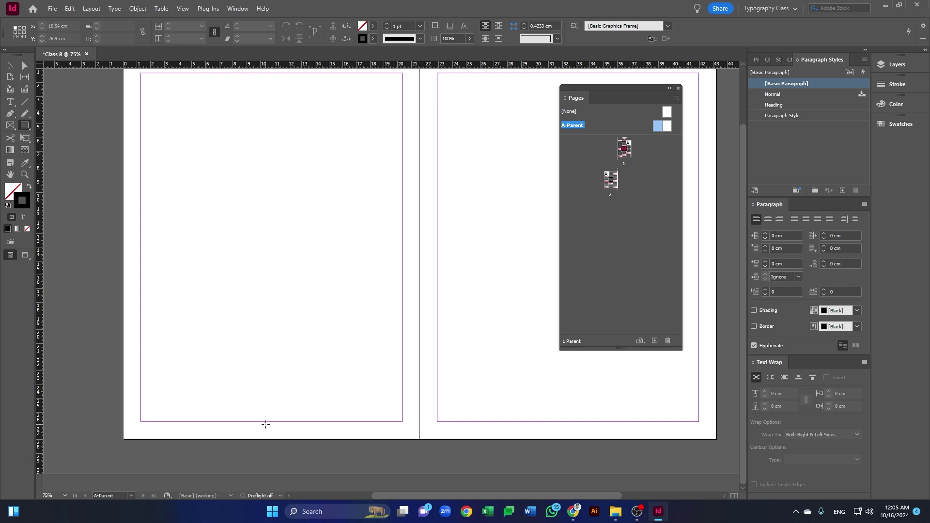
{"action": "left_click_drag", "start_coordinate": [250, 426], "coordinate": [306, 435]}
{"action": "key", "text": "ctrl+equal"}
{"action": "key", "text": "ctrl+equal"}
{"action": "key", "text": "ctrl+equal"}
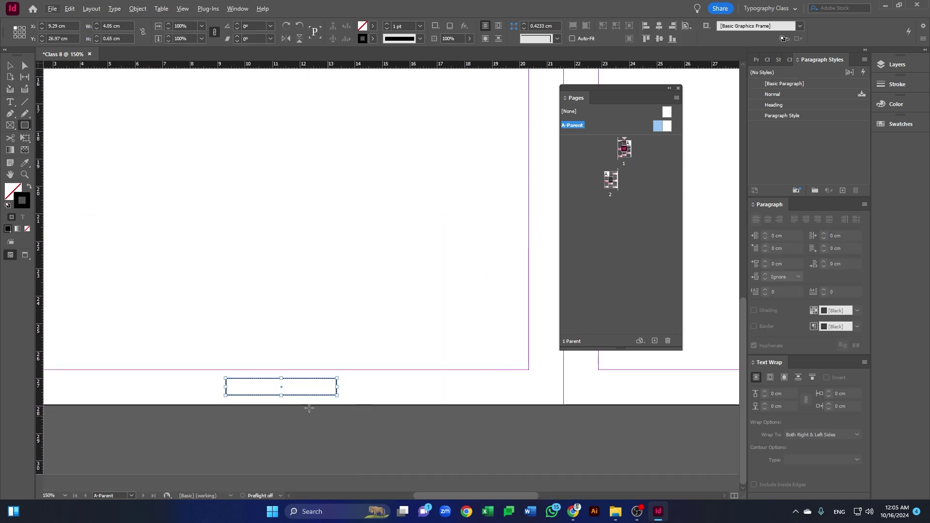
{"action": "key", "text": "ctrl+equal"}
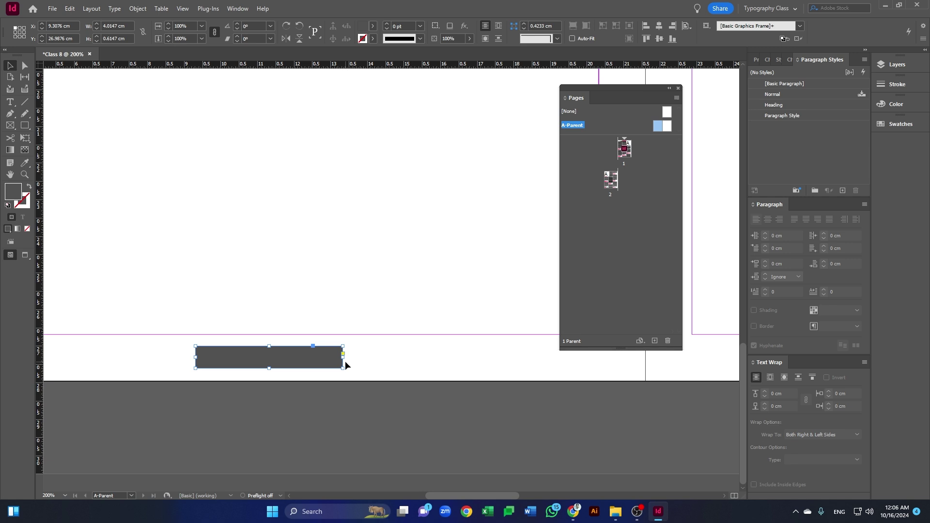
{"action": "left_click", "coordinate": [558, 40]}
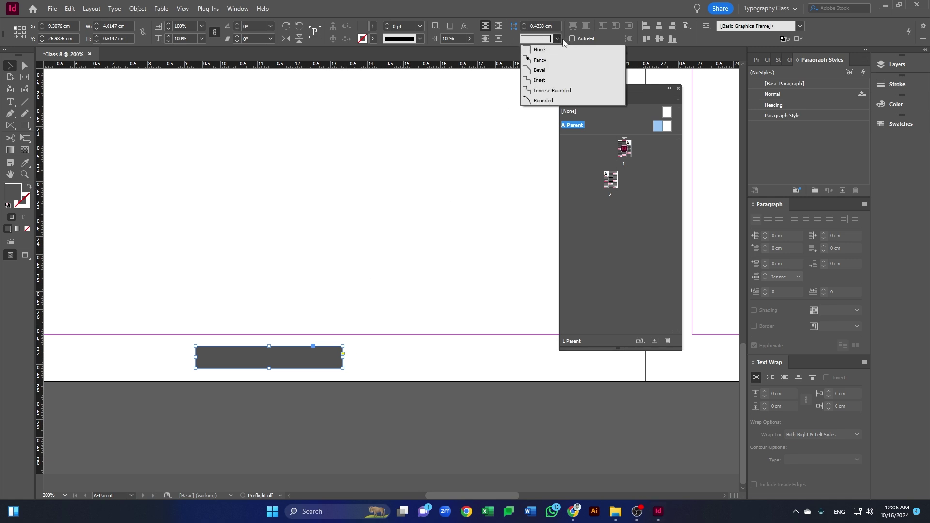
Round the rectangle's corners and type the Bengali label 'MaMa Baba' in a frame inside it
{"action": "left_click", "coordinate": [537, 101]}
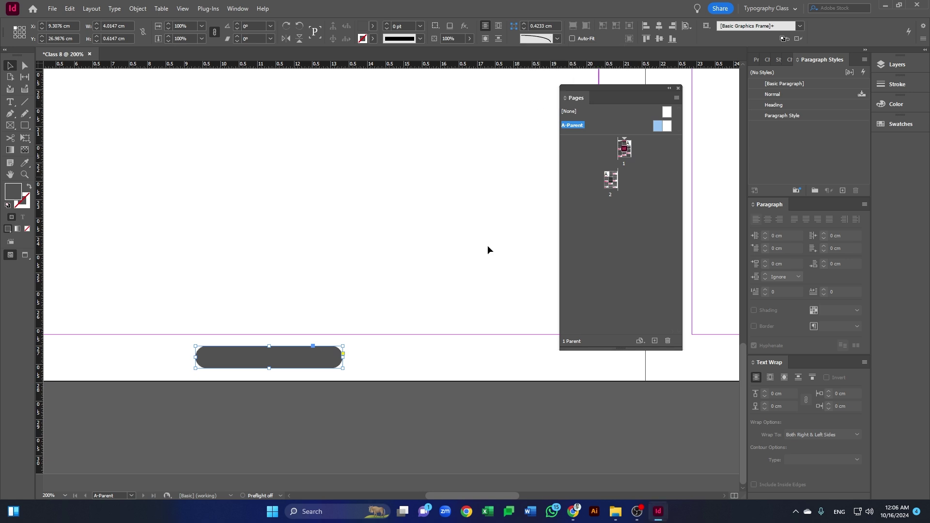
{"action": "left_click", "coordinate": [372, 404]}
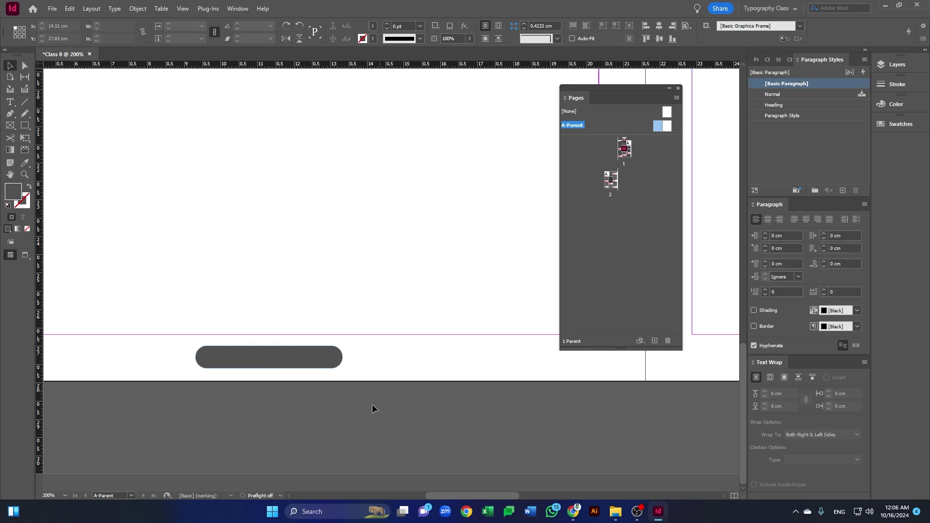
{"action": "left_click", "coordinate": [10, 102]}
{"action": "scroll", "coordinate": [230, 383], "scroll_direction": "up", "scroll_amount": 2}
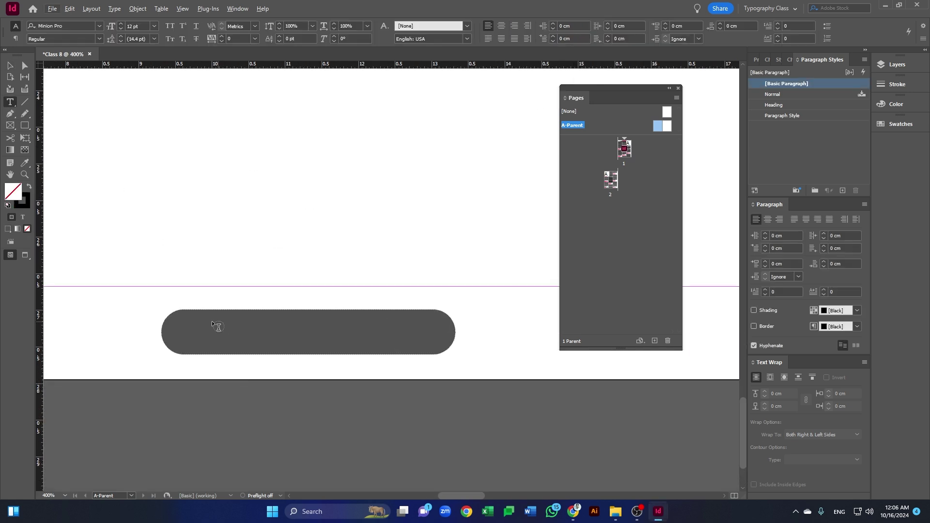
{"action": "left_click_drag", "start_coordinate": [190, 319], "coordinate": [421, 352]}
{"action": "type", "text": "Mainak Signature"}
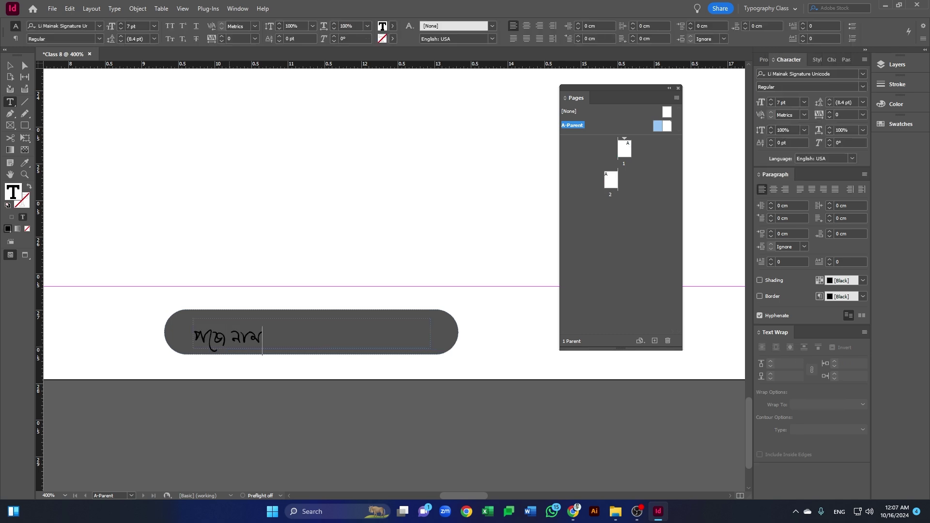
{"action": "type", "text": "Ma Baba"}
Apply the Adobe World-Ready Paragraph Composer to the Bengali label text
{"action": "key", "text": "ctrl+a"}
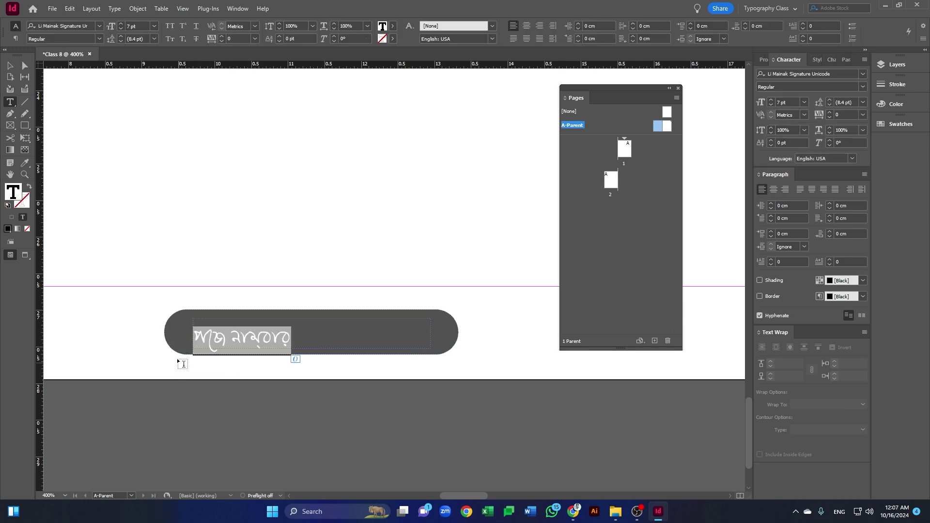
{"action": "left_click", "coordinate": [864, 176]}
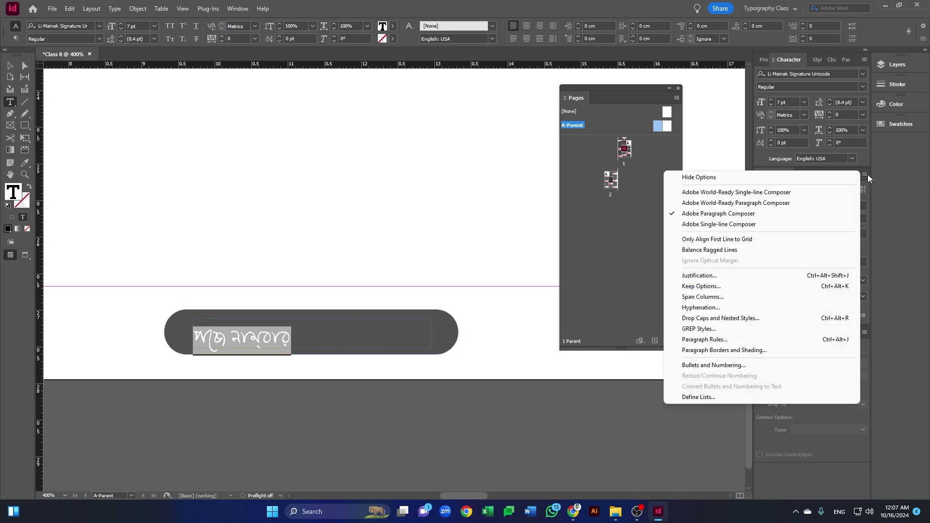
{"action": "left_click", "coordinate": [723, 202]}
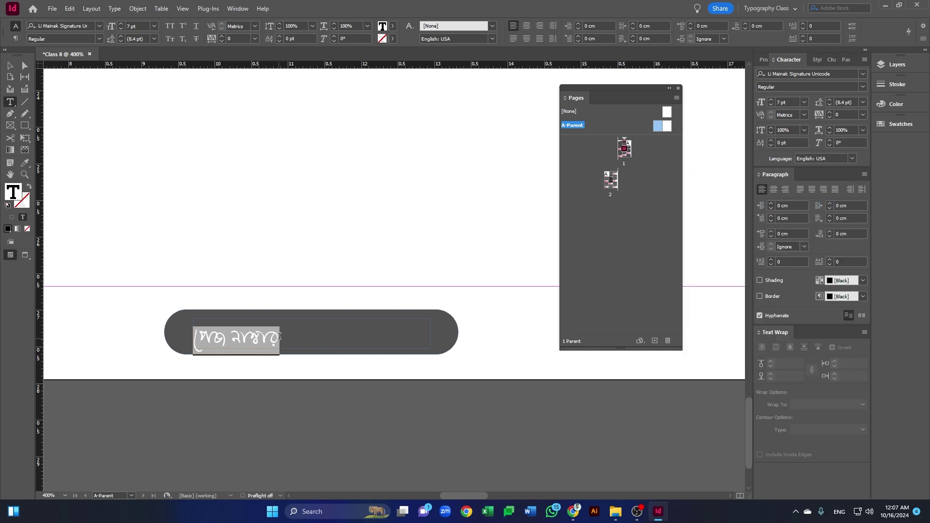
{"action": "key", "text": "Escape"}
{"action": "left_click", "coordinate": [373, 26]}
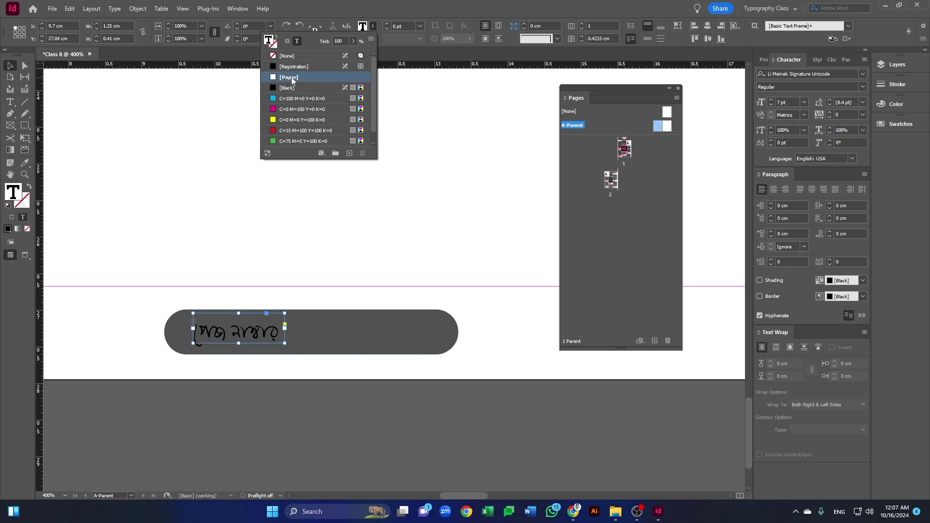
Fill the Bengali label with white [Paper] and draw a thin vertical divider beside it
{"action": "left_click", "coordinate": [288, 77]}
{"action": "key", "text": "m"}
{"action": "key", "text": "ctrl+equal"}
{"action": "left_click_drag", "start_coordinate": [294, 309], "coordinate": [288, 347]}
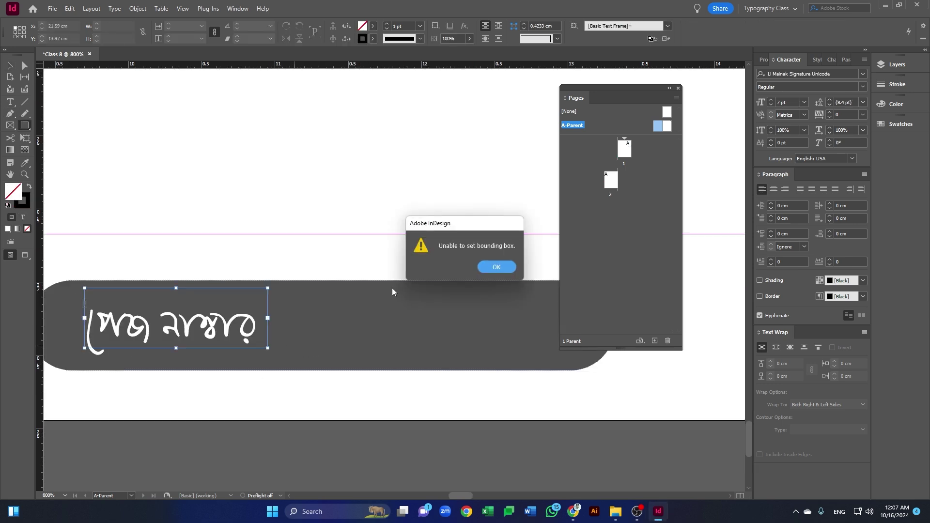
{"action": "left_click", "coordinate": [488, 267]}
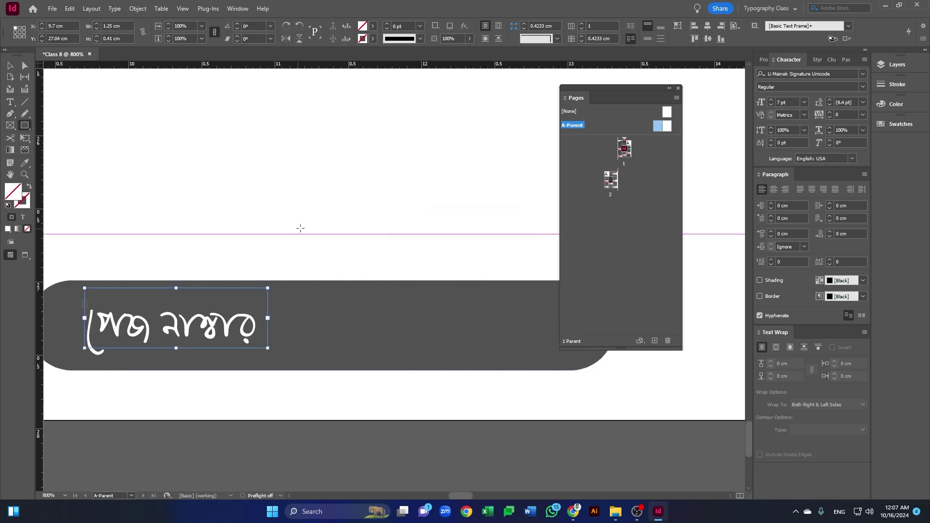
Shift the pill slightly left and draw an empty text frame at its right end
{"action": "key", "text": "ctrl+minus"}
{"action": "left_click", "coordinate": [331, 301]}
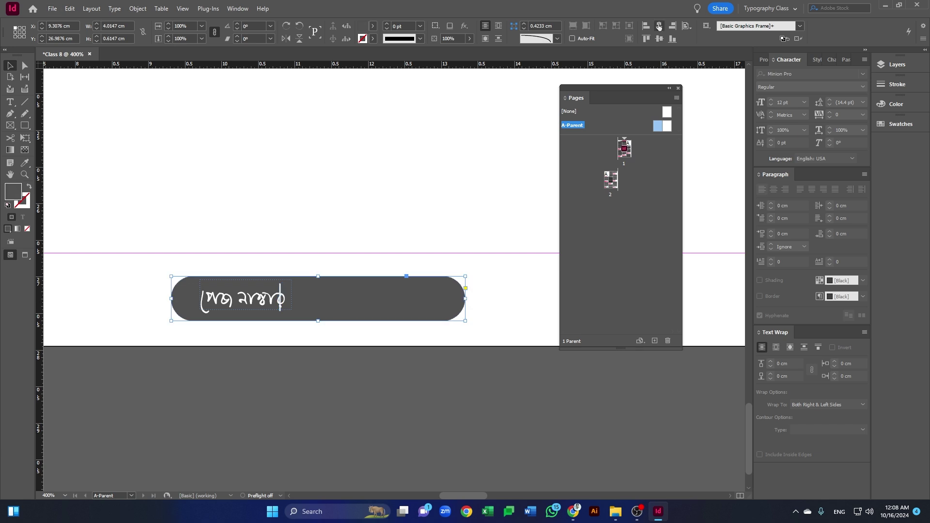
{"action": "left_click_drag", "start_coordinate": [291, 278], "coordinate": [252, 278]}
{"action": "key", "text": "ctrl+equal"}
{"action": "key", "text": "t"}
{"action": "left_click_drag", "start_coordinate": [249, 237], "coordinate": [431, 297]}
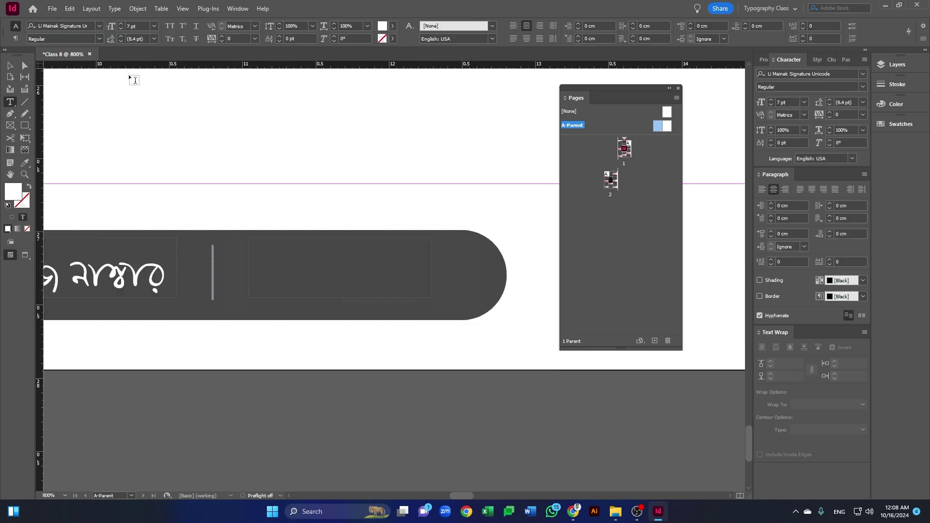
Insert a Current Page Number marker in the right-hand frame, displayed as 'A'
{"action": "left_click", "coordinate": [112, 8]}
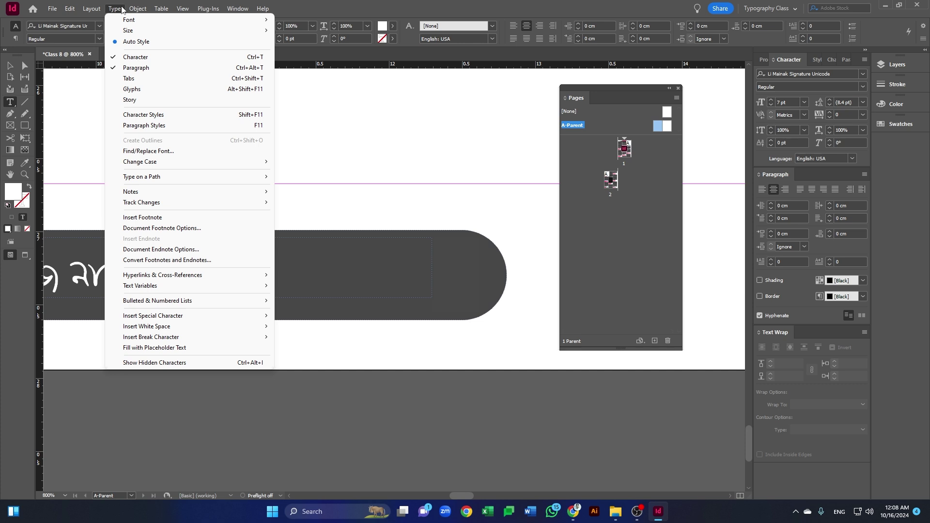
{"action": "mouse_move", "coordinate": [153, 315]}
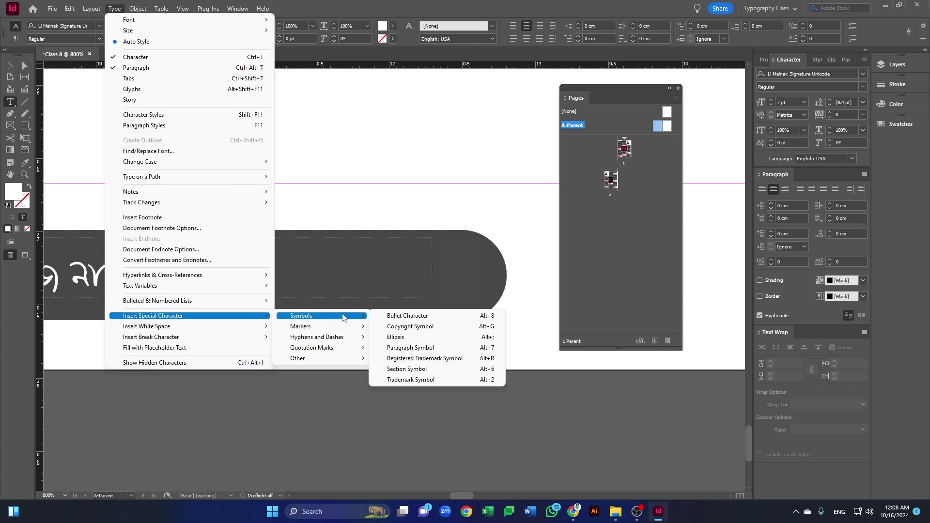
{"action": "mouse_move", "coordinate": [319, 326]}
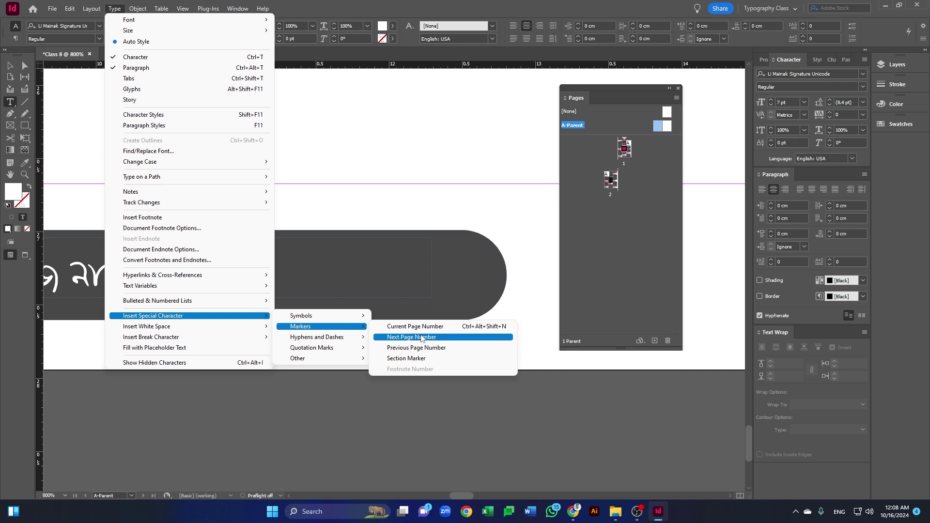
{"action": "left_click", "coordinate": [415, 327]}
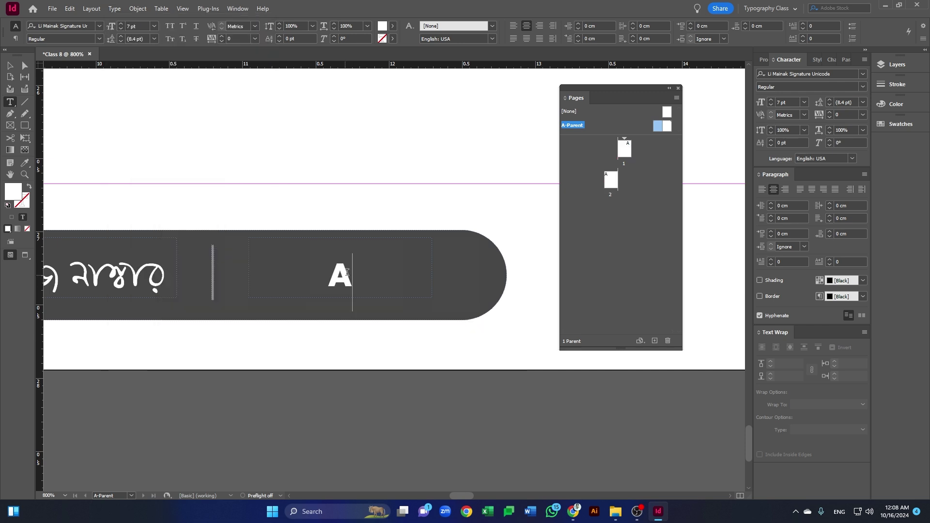
{"action": "scroll", "coordinate": [362, 265], "scroll_direction": "down", "scroll_amount": 2}
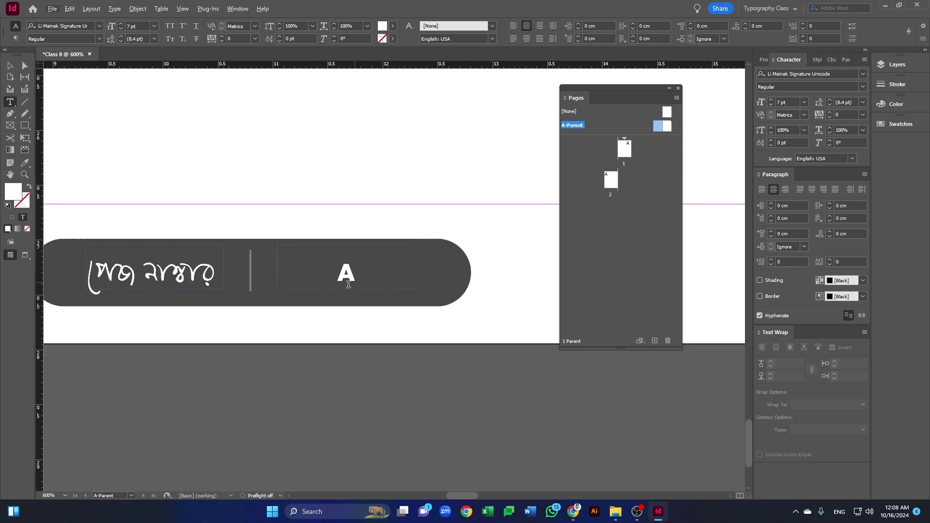
{"action": "key", "text": "Escape"}
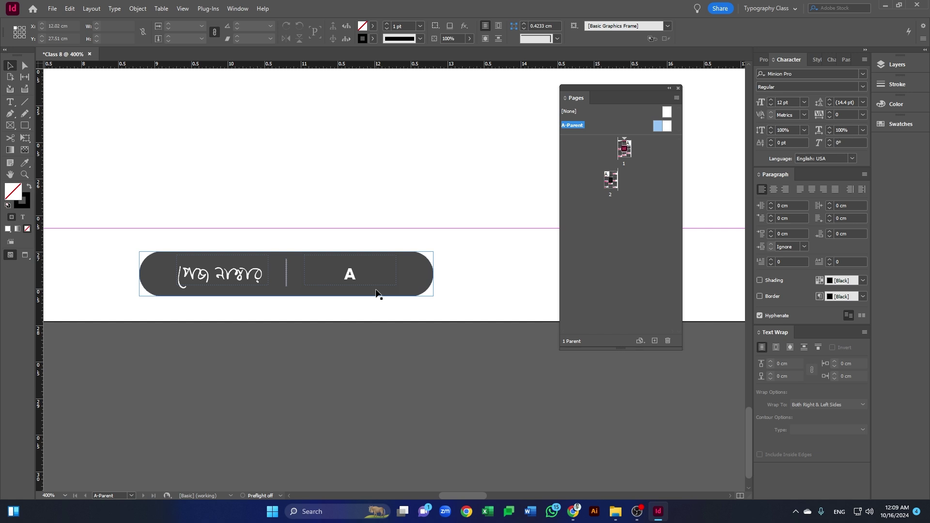
Alt-drag a copy of the footer pill group onto the A-Parent spread's right page
{"action": "scroll", "coordinate": [376, 293], "scroll_direction": "down", "scroll_amount": 3}
{"action": "scroll", "coordinate": [347, 345], "scroll_direction": "down", "scroll_amount": 1}
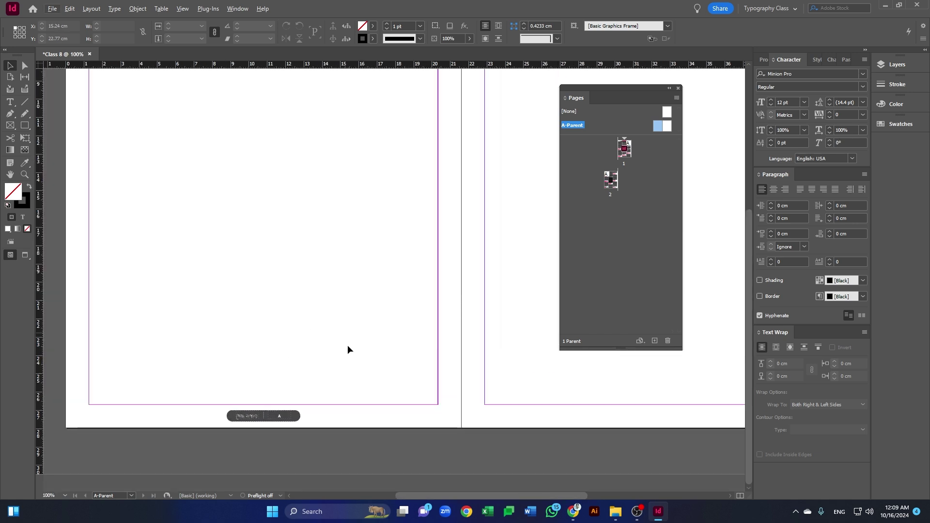
{"action": "scroll", "coordinate": [460, 441], "scroll_direction": "right", "scroll_amount": 1}
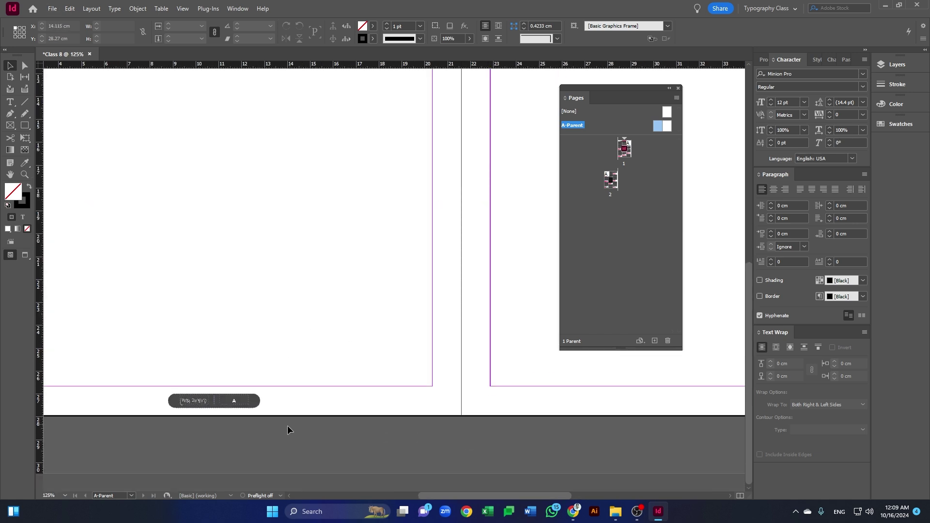
{"action": "scroll", "coordinate": [287, 426], "scroll_direction": "right", "scroll_amount": 1}
{"action": "left_click", "coordinate": [232, 417]}
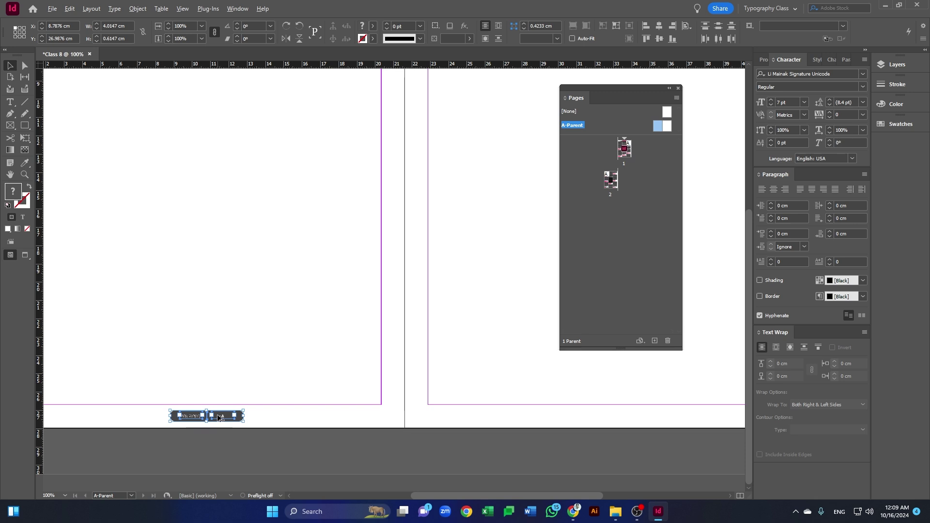
{"action": "left_click_drag", "start_coordinate": [238, 418], "coordinate": [617, 423]}
{"action": "key", "text": "ctrl+minus"}
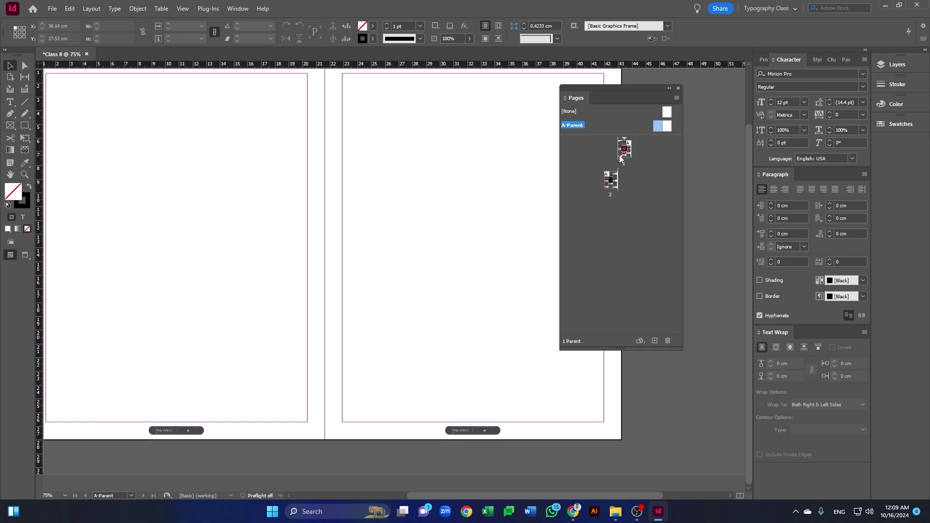
{"action": "double_click", "coordinate": [623, 151]}
{"action": "scroll", "coordinate": [487, 341], "scroll_direction": "up", "scroll_amount": 3}
{"action": "scroll", "coordinate": [480, 341], "scroll_direction": "up", "scroll_amount": 3}
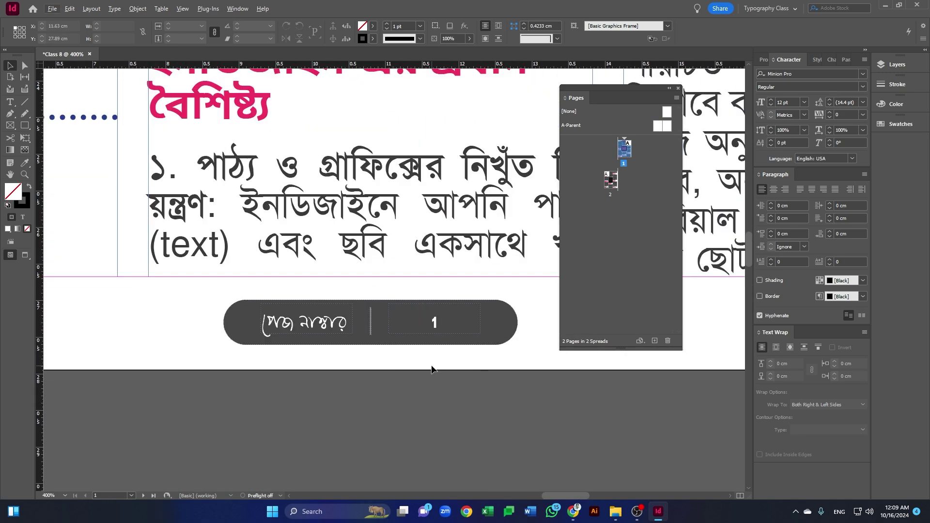
{"action": "scroll", "coordinate": [423, 370], "scroll_direction": "down", "scroll_amount": 2}
{"action": "scroll", "coordinate": [424, 369], "scroll_direction": "down", "scroll_amount": 1}
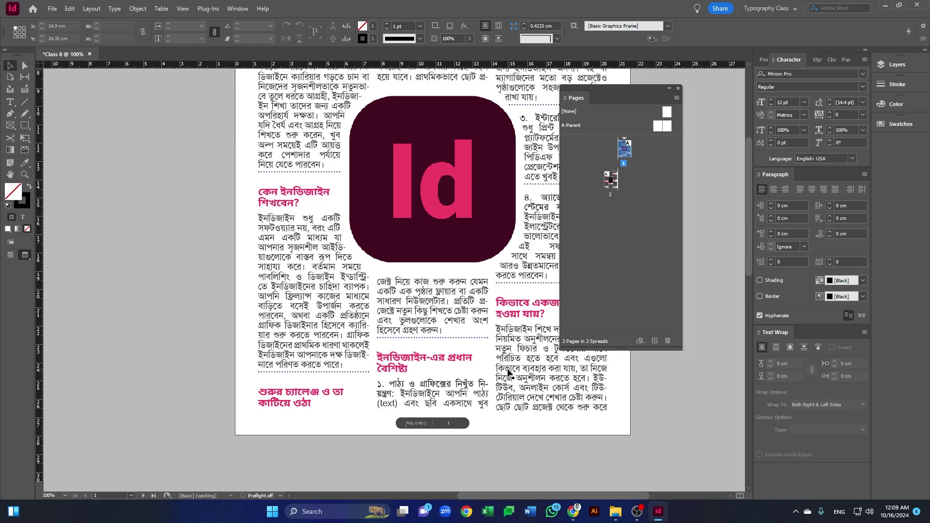
{"action": "scroll", "coordinate": [472, 385], "scroll_direction": "down", "scroll_amount": 1}
{"action": "scroll", "coordinate": [246, 455], "scroll_direction": "up", "scroll_amount": 3}
{"action": "scroll", "coordinate": [365, 424], "scroll_direction": "down", "scroll_amount": 2}
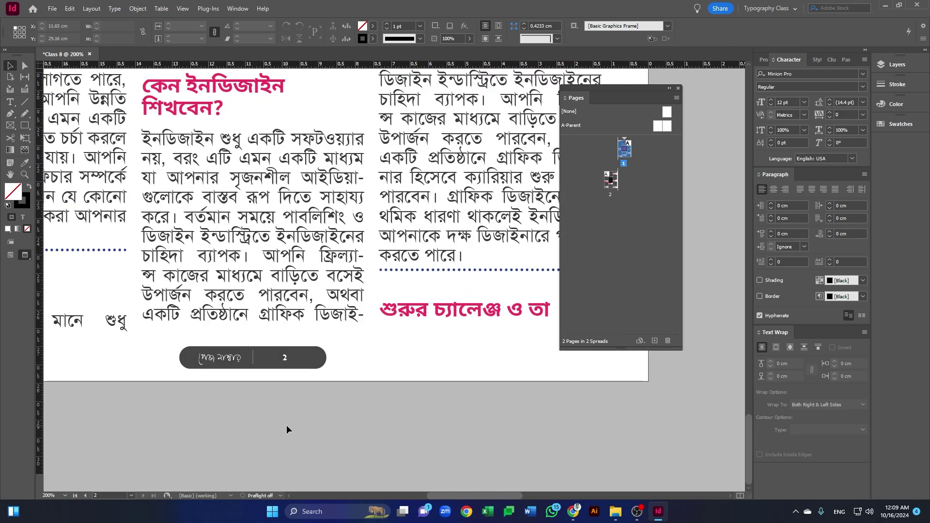
{"action": "scroll", "coordinate": [341, 445], "scroll_direction": "up", "scroll_amount": 2}
{"action": "scroll", "coordinate": [330, 447], "scroll_direction": "down", "scroll_amount": 2}
{"action": "scroll", "coordinate": [329, 446], "scroll_direction": "down", "scroll_amount": 1}
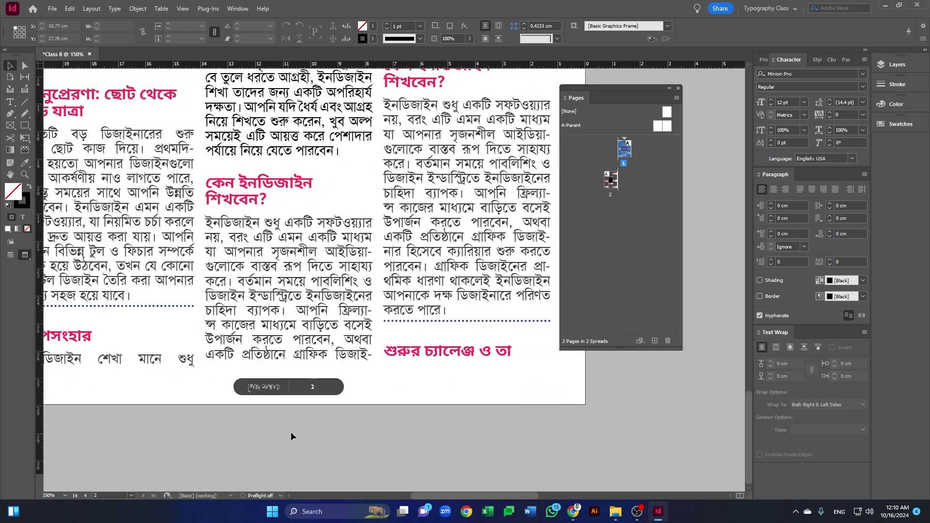
{"action": "scroll", "coordinate": [291, 431], "scroll_direction": "up", "scroll_amount": 1}
{"action": "scroll", "coordinate": [295, 409], "scroll_direction": "down", "scroll_amount": 1}
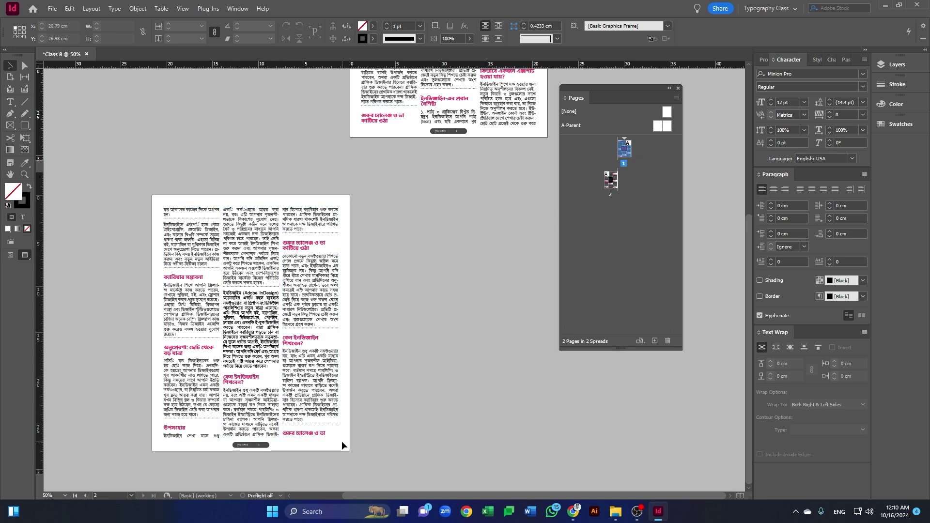
{"action": "scroll", "coordinate": [342, 441], "scroll_direction": "up", "scroll_amount": 1}
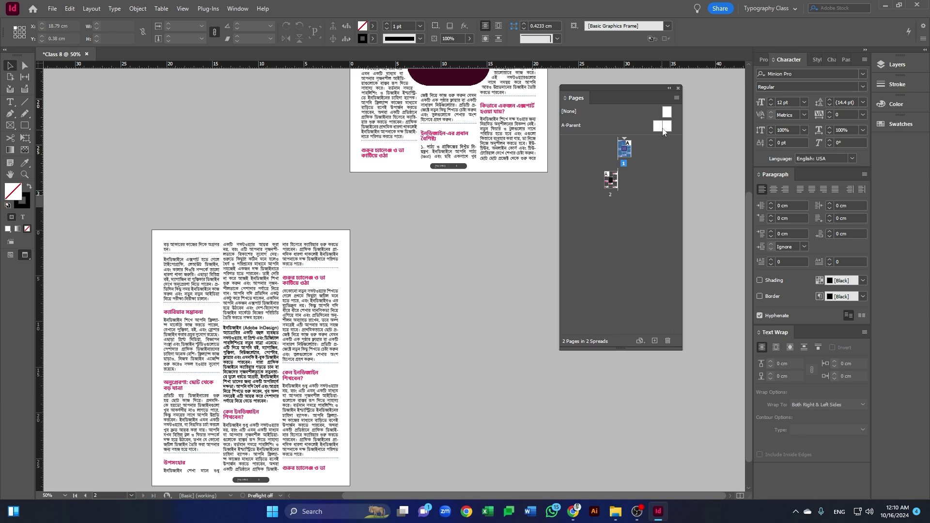
{"action": "scroll", "coordinate": [564, 144], "scroll_direction": "up", "scroll_amount": 3}
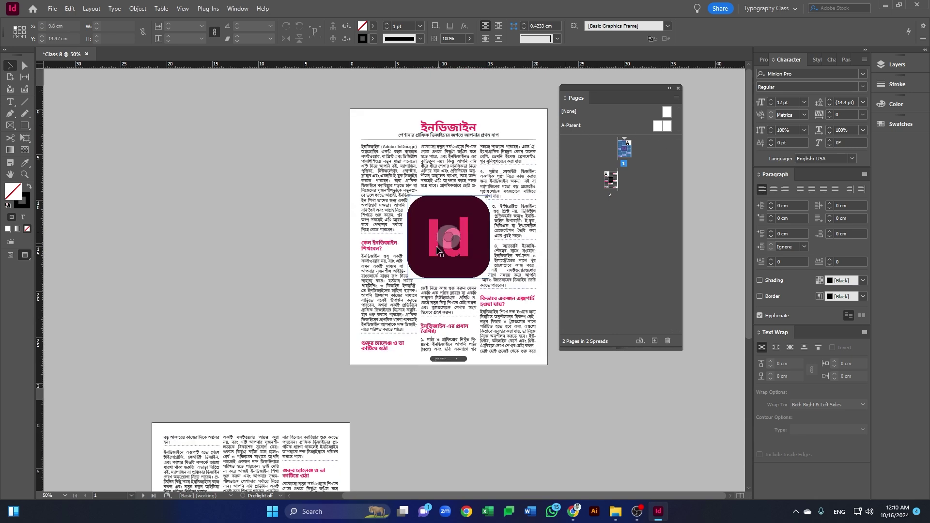
{"action": "double_click", "coordinate": [659, 127]}
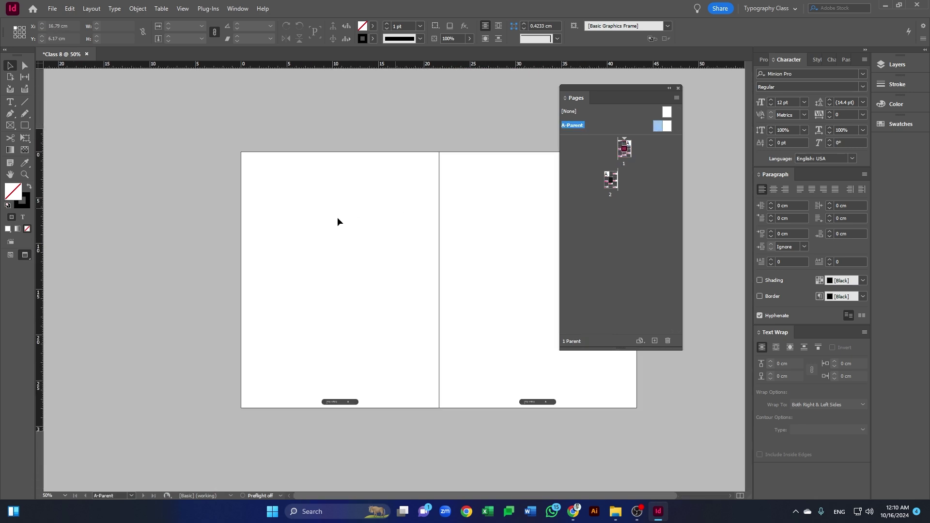
Move both parent-page footer pills from the page bottoms to the top of the A-Parent pages
{"action": "left_click_drag", "start_coordinate": [305, 377], "coordinate": [549, 433]}
{"action": "key", "text": "ctrl+minus"}
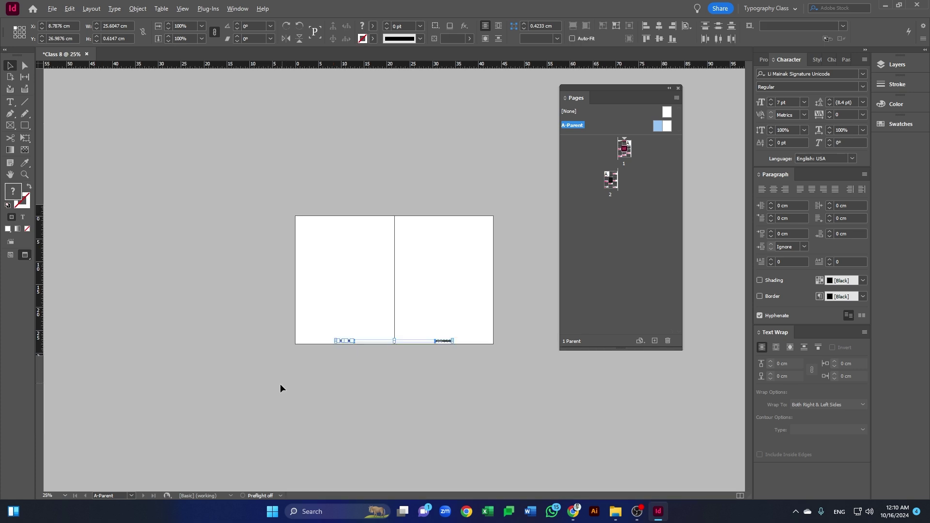
{"action": "key", "text": "ctrl+equal"}
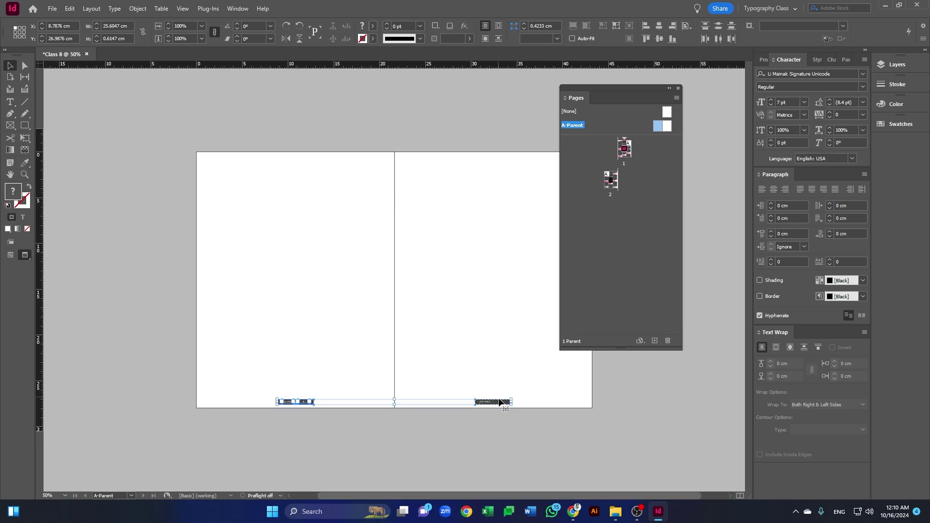
{"action": "left_click_drag", "start_coordinate": [304, 402], "coordinate": [370, 164]}
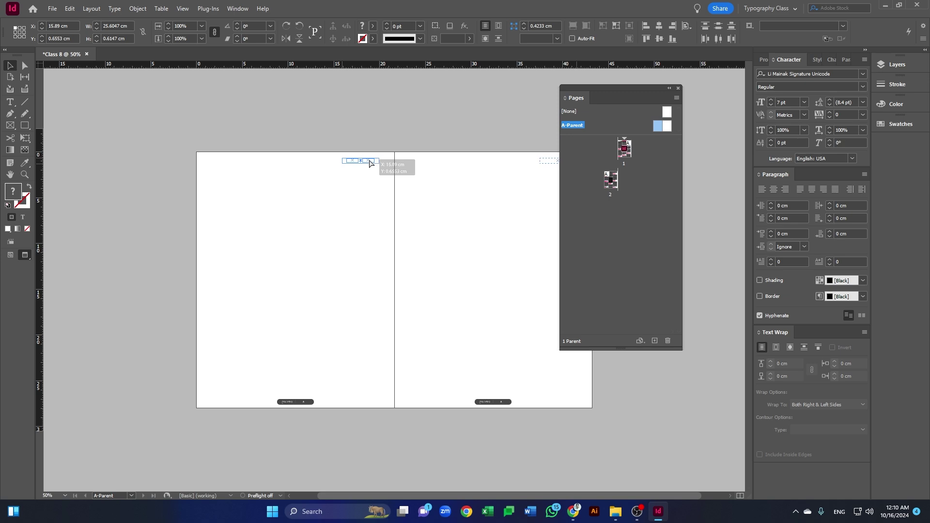
{"action": "left_click_drag", "start_coordinate": [370, 163], "coordinate": [372, 166]}
Show document page 2 to check the relocated page-number pill
{"action": "key", "text": "ctrl+minus"}
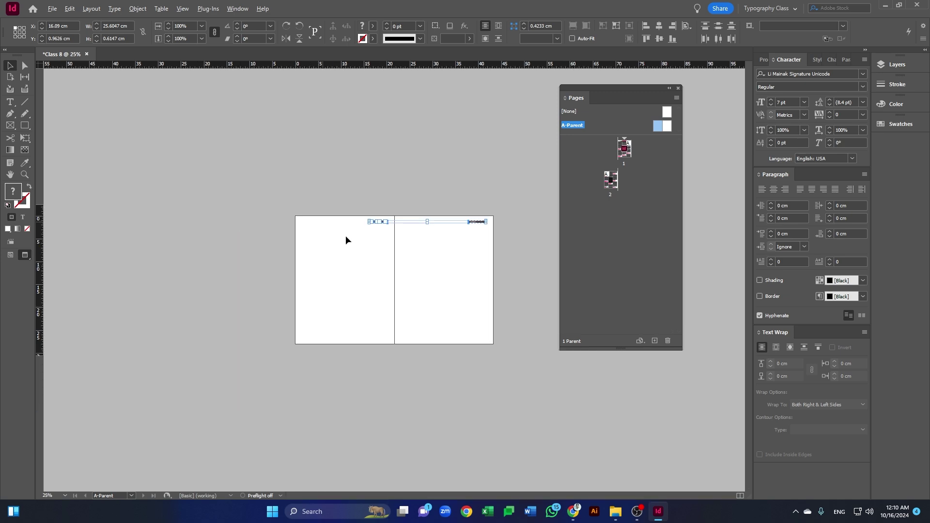
{"action": "scroll", "coordinate": [402, 252], "scroll_direction": "up", "scroll_amount": 5}
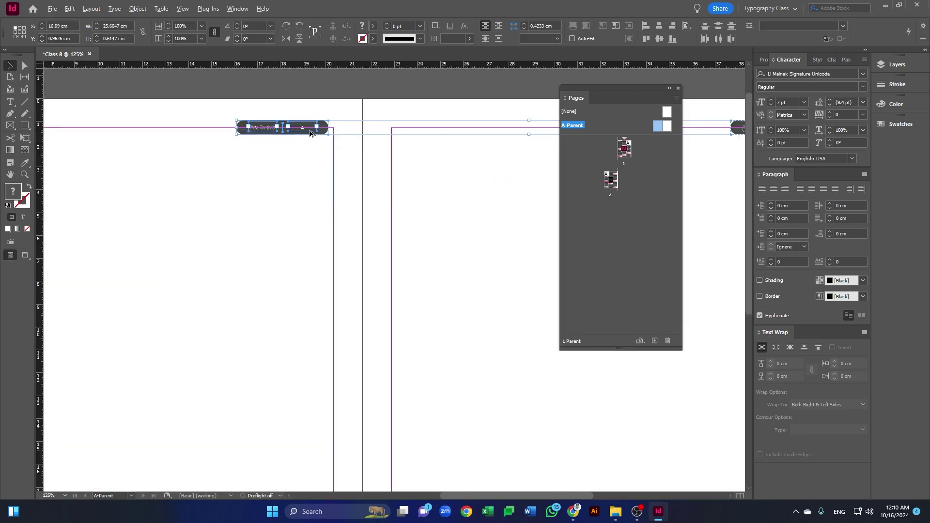
{"action": "double_click", "coordinate": [611, 180]}
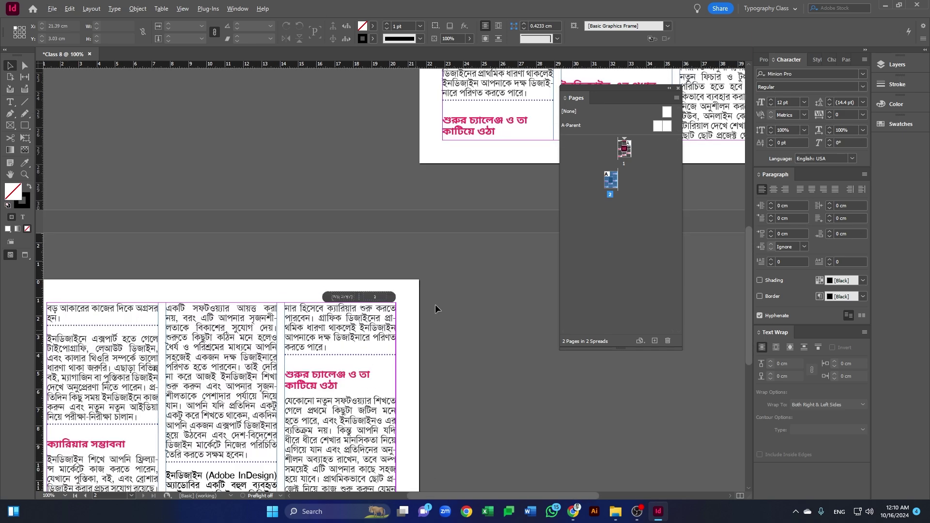
Preview page 2 without frame edges or guides, zoomed to fill the window
{"action": "key", "text": "ctrl+minus"}
{"action": "key", "text": "w"}
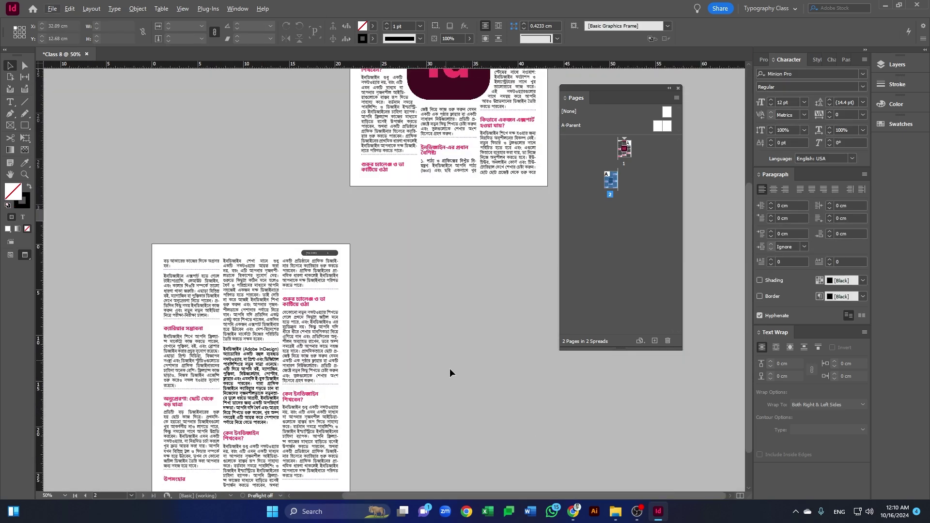
{"action": "key", "text": "ctrl+equal"}
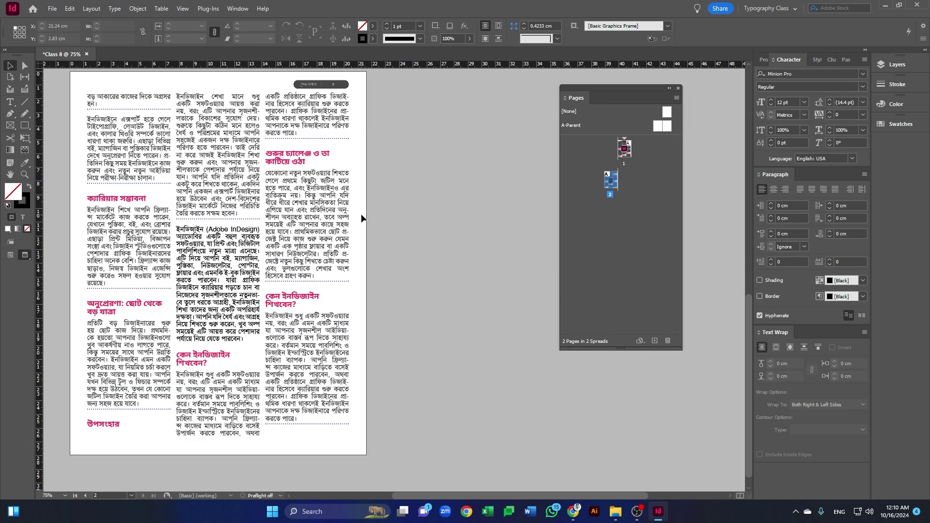